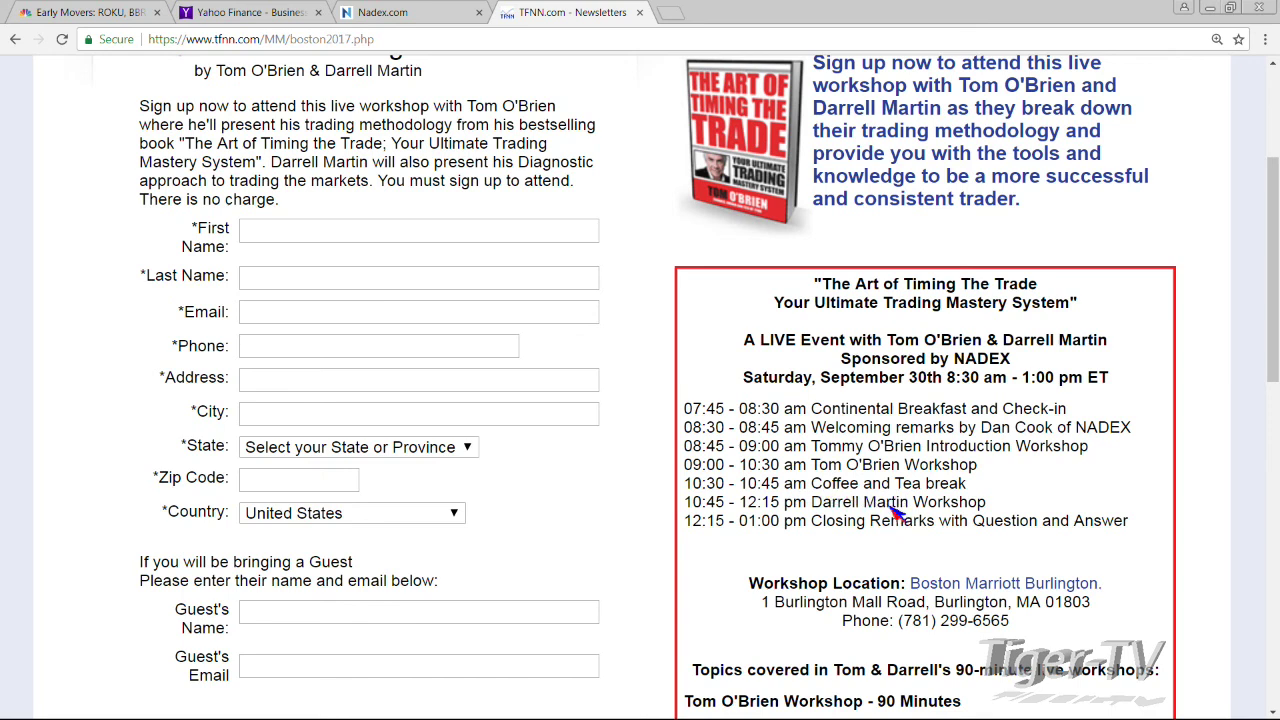
{"action": "scroll", "coordinate": [1275, 270], "scroll_direction": "down", "scroll_amount": 1}
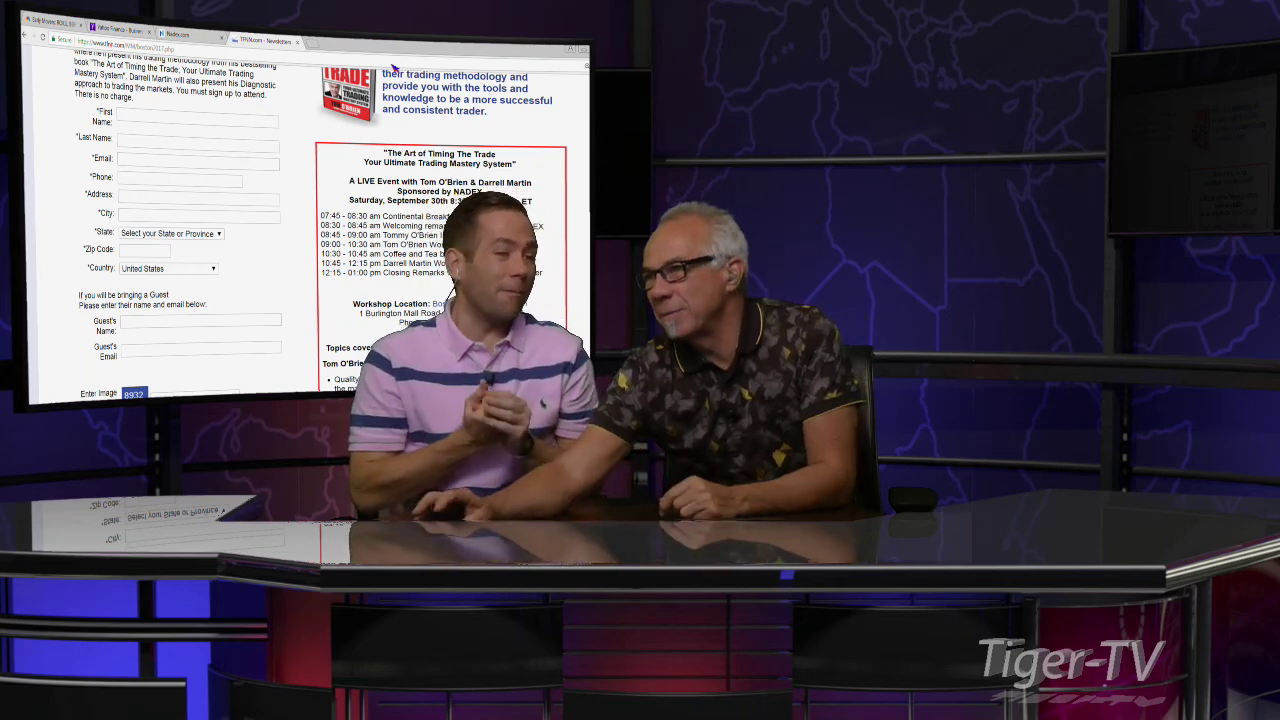
{"action": "scroll", "coordinate": [300, 220], "scroll_direction": "up", "scroll_amount": 5}
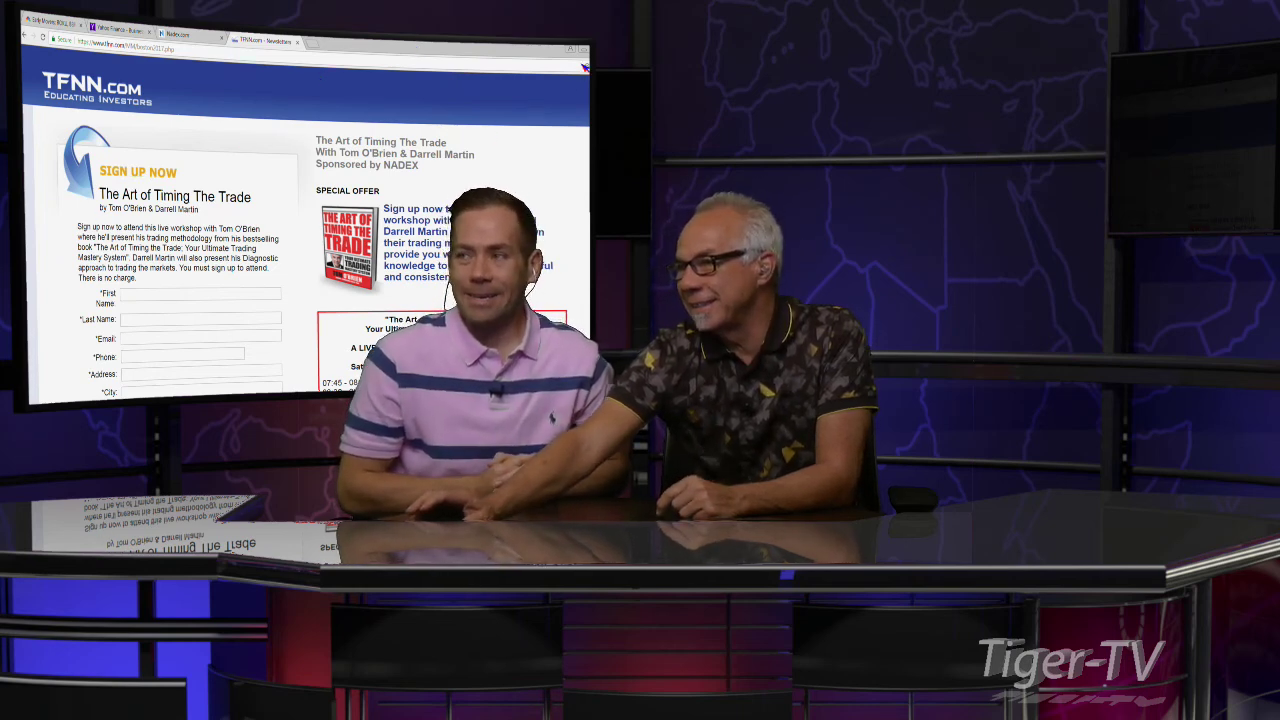
Step: Switch to the Nadex platform and list the 9am-11am natural gas commodity spreads
{"action": "left_click", "coordinate": [180, 33]}
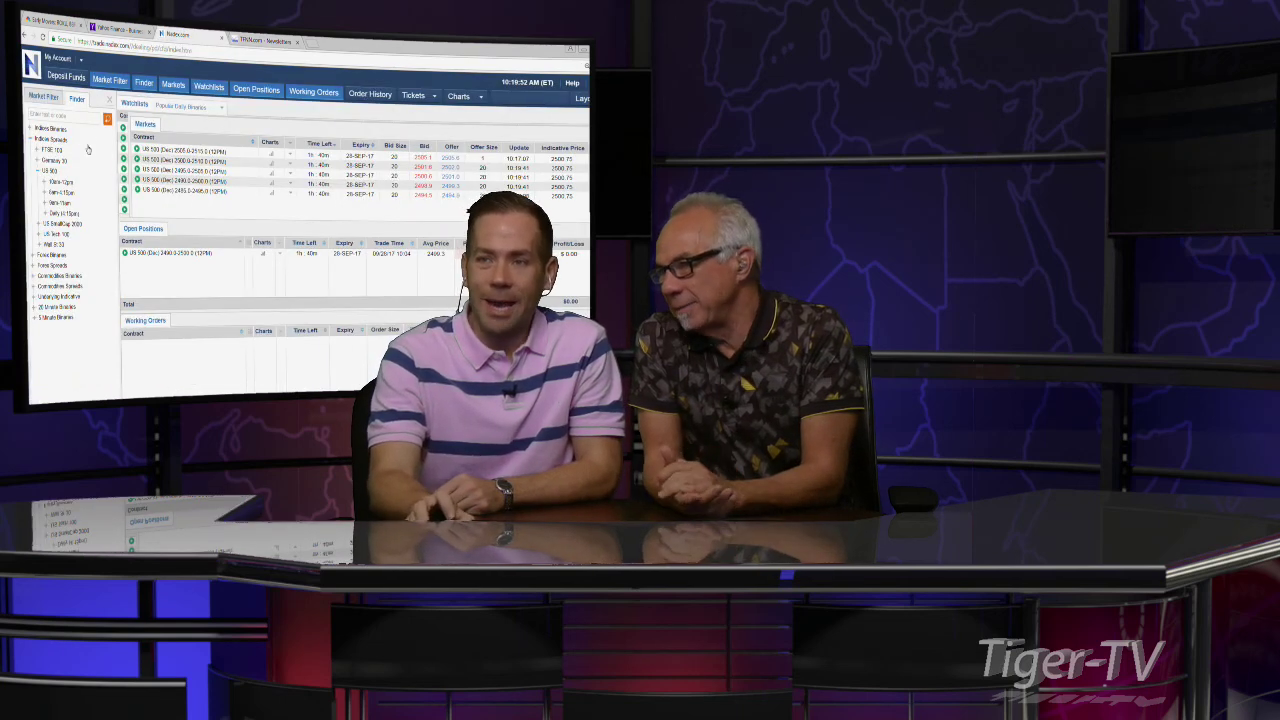
{"action": "left_click", "coordinate": [52, 139]}
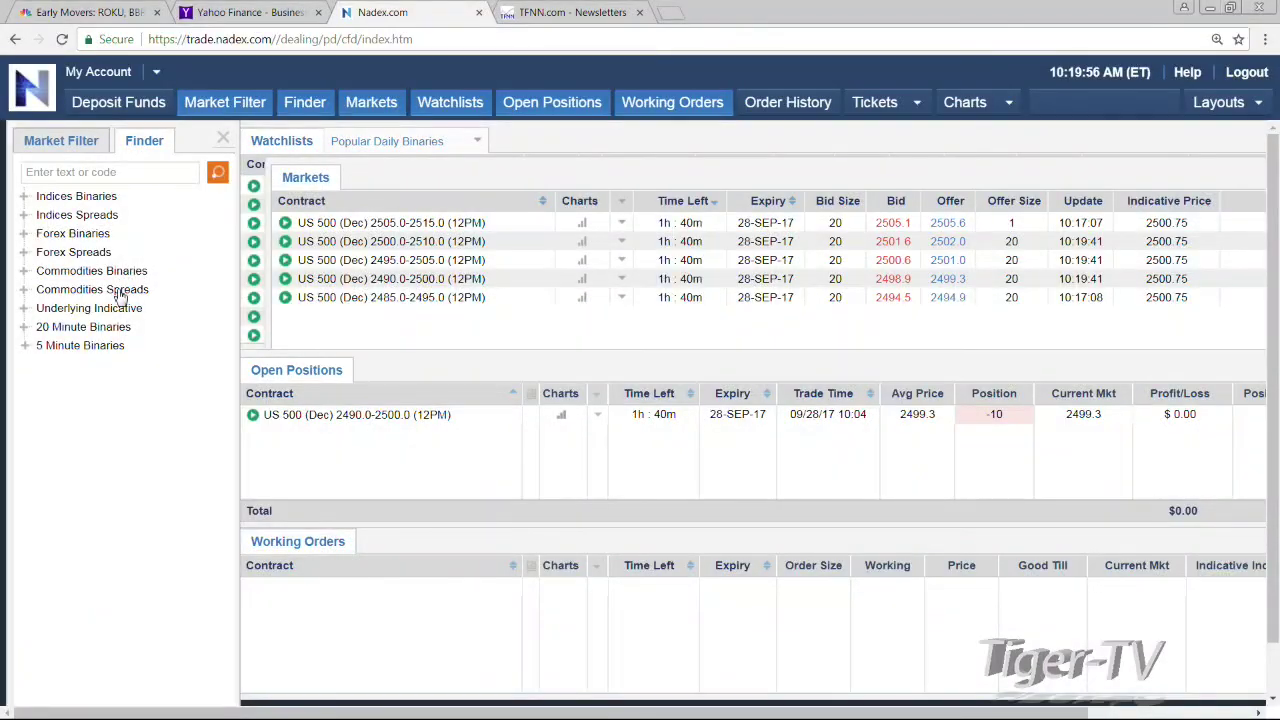
{"action": "left_click", "coordinate": [118, 291]}
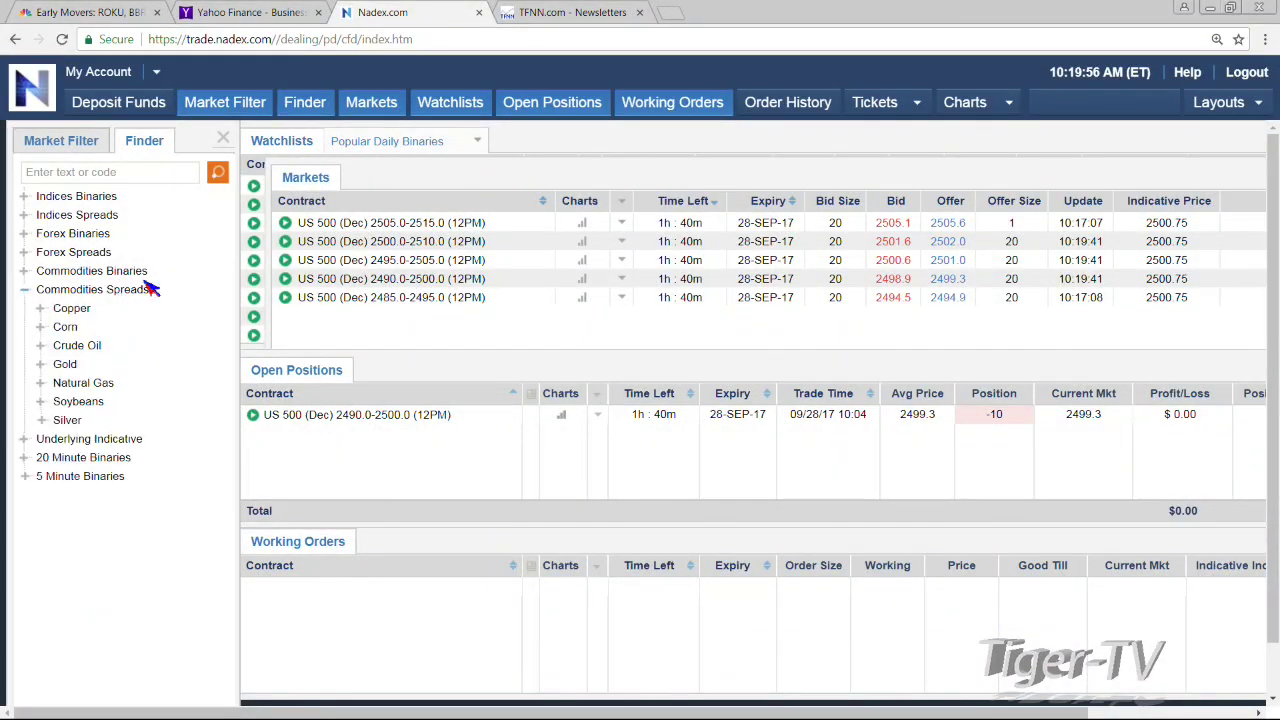
{"action": "left_click", "coordinate": [99, 383]}
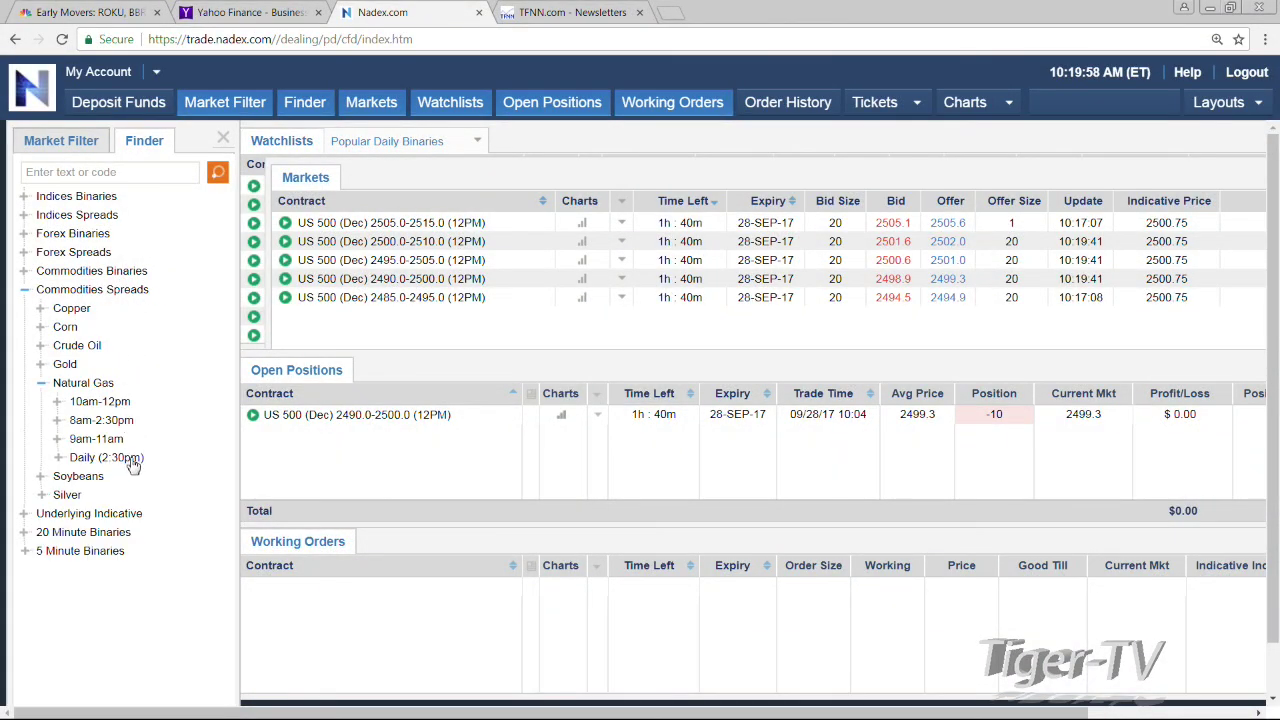
{"action": "left_click", "coordinate": [105, 441]}
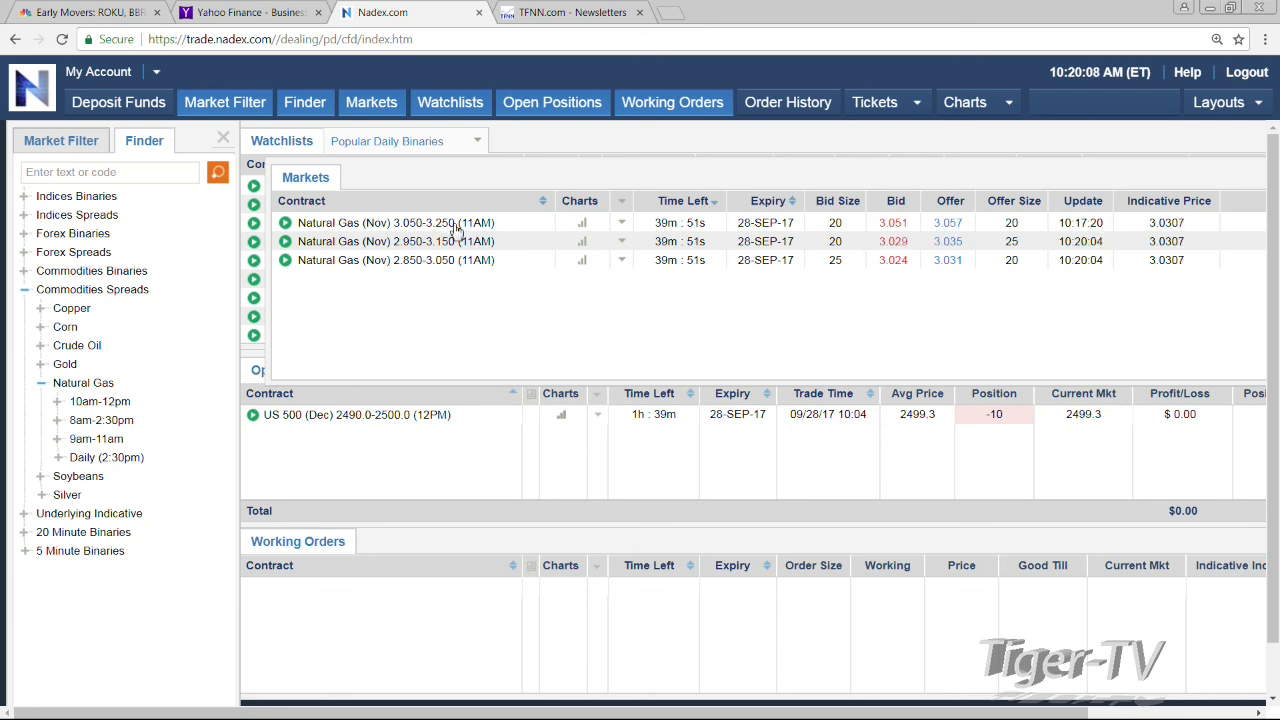
Step: Open tickets for the Natural Gas 3.050-3.250 (11AM) and 2.850-3.050 (11AM) contracts and arrange them side by side
{"action": "left_click", "coordinate": [460, 224]}
{"action": "left_click_drag", "start_coordinate": [774, 344], "coordinate": [290, 205]}
{"action": "left_click", "coordinate": [371, 260]}
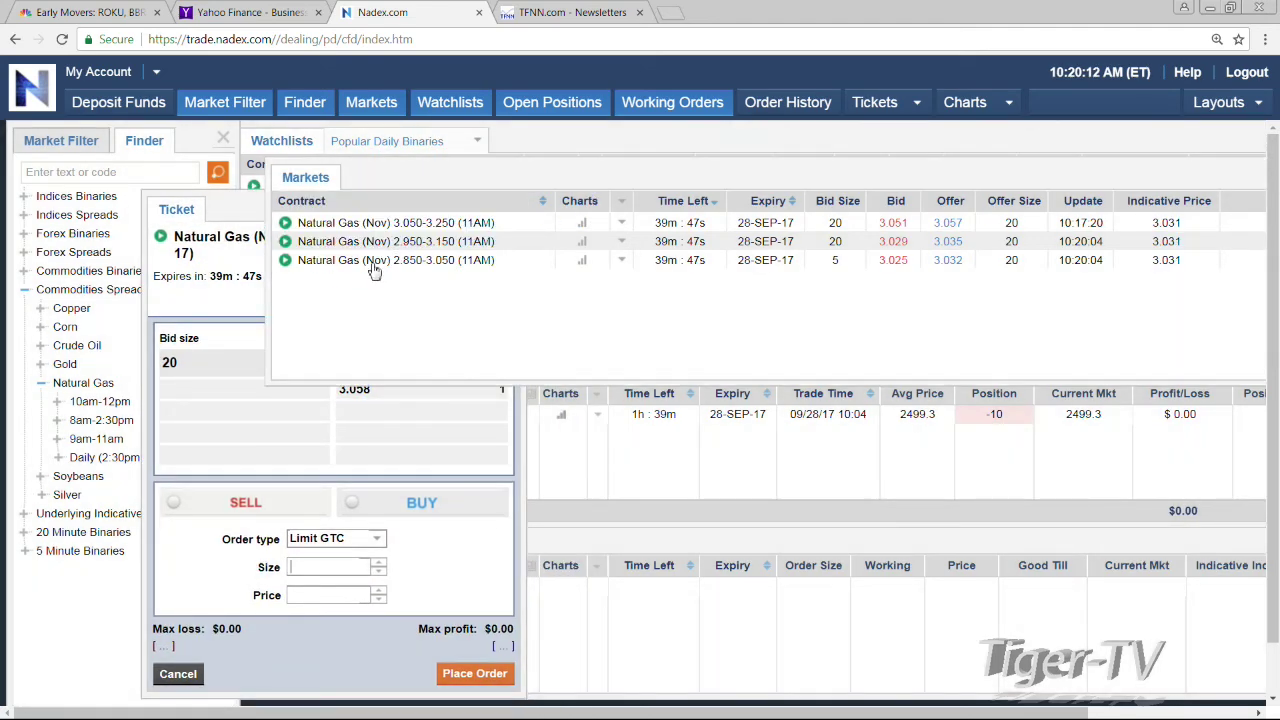
{"action": "left_click_drag", "start_coordinate": [777, 362], "coordinate": [650, 202]}
{"action": "left_click", "coordinate": [240, 203]}
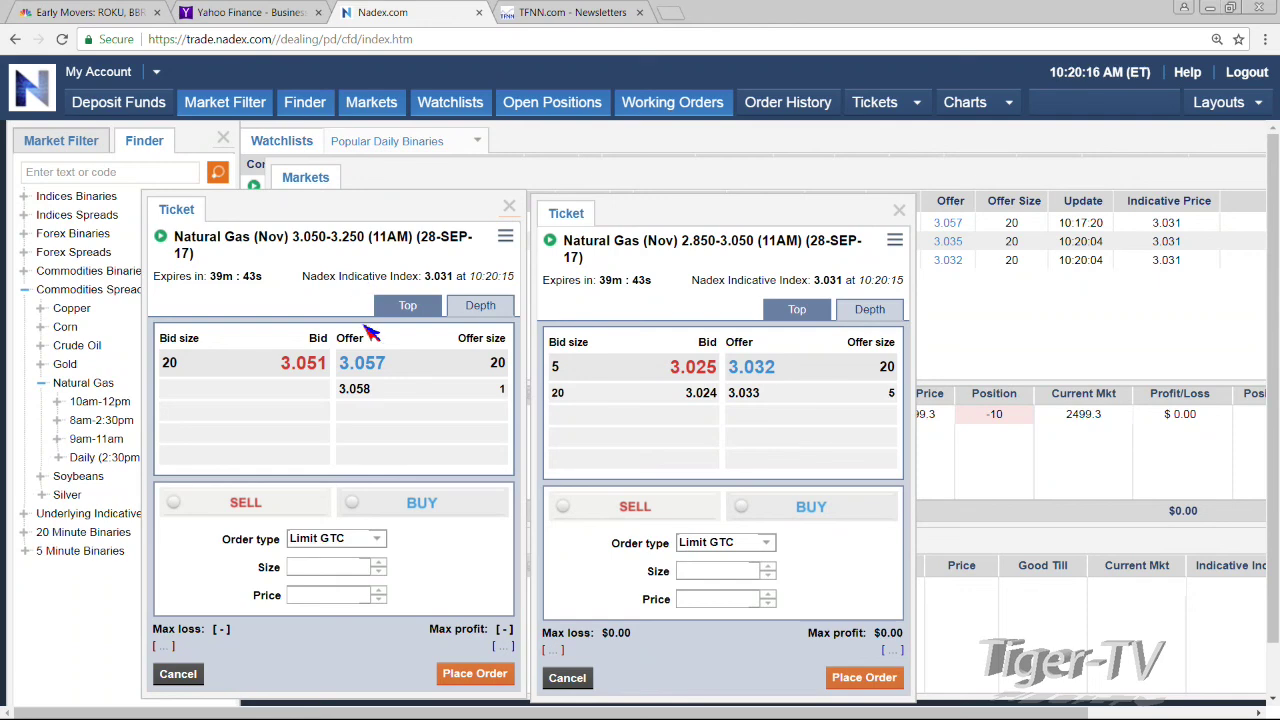
Step: Set the 3.050-3.250 (11AM) ticket to buy size 1 at a price of 3.058
{"action": "left_click", "coordinate": [361, 363]}
{"action": "left_click", "coordinate": [378, 562]}
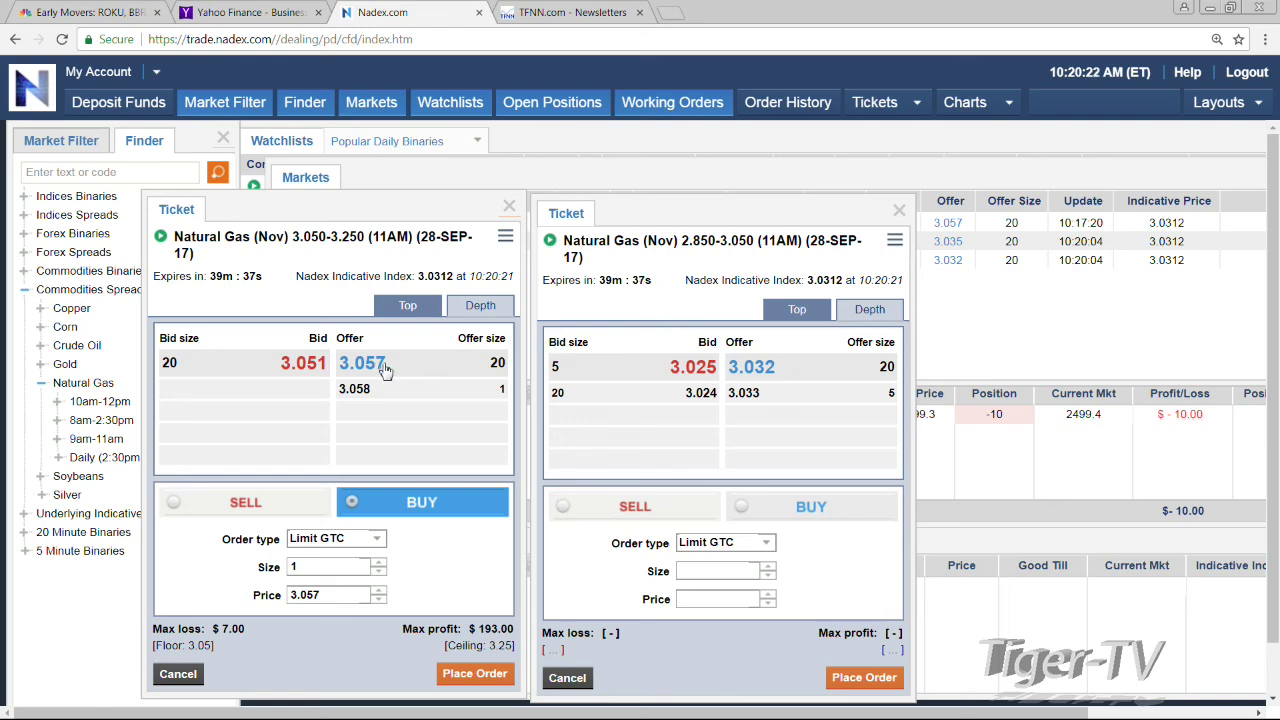
{"action": "left_click", "coordinate": [380, 574]}
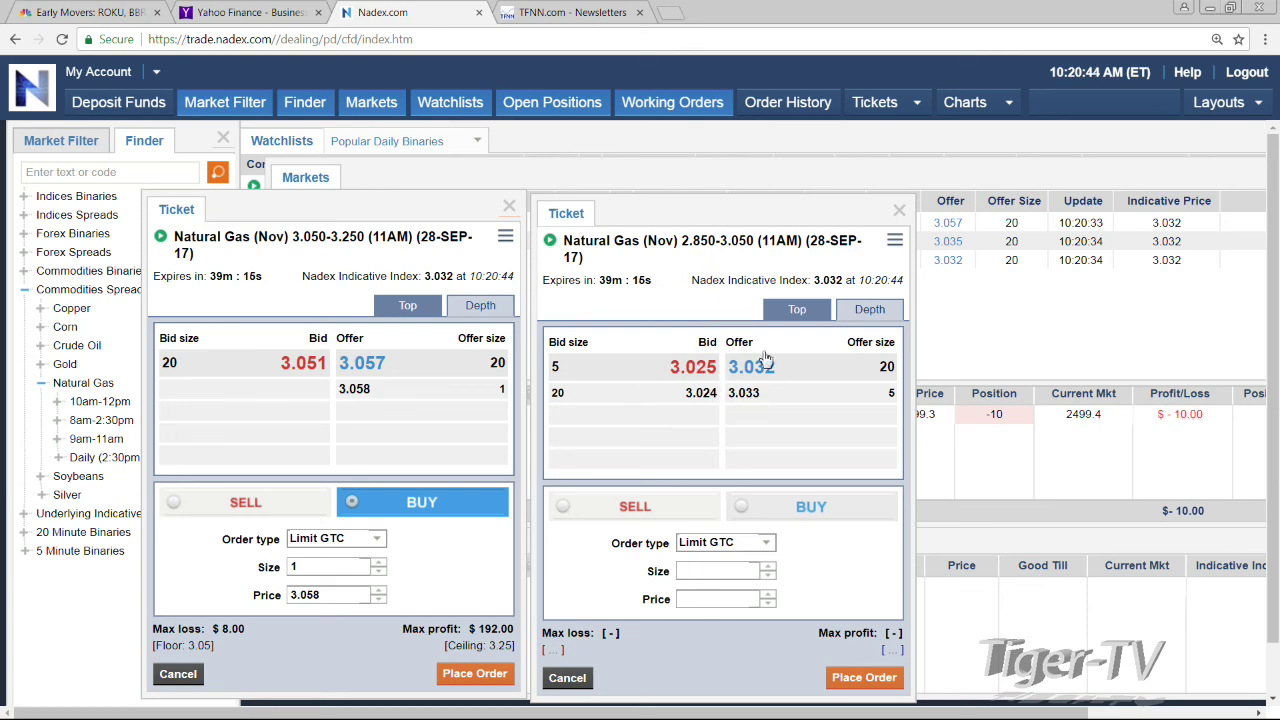
Step: Set the 2.850-3.050 (11AM) ticket to sell size 1 at 3.025, and close both tickets without placing orders
{"action": "left_click", "coordinate": [705, 375]}
{"action": "left_click", "coordinate": [767, 566]}
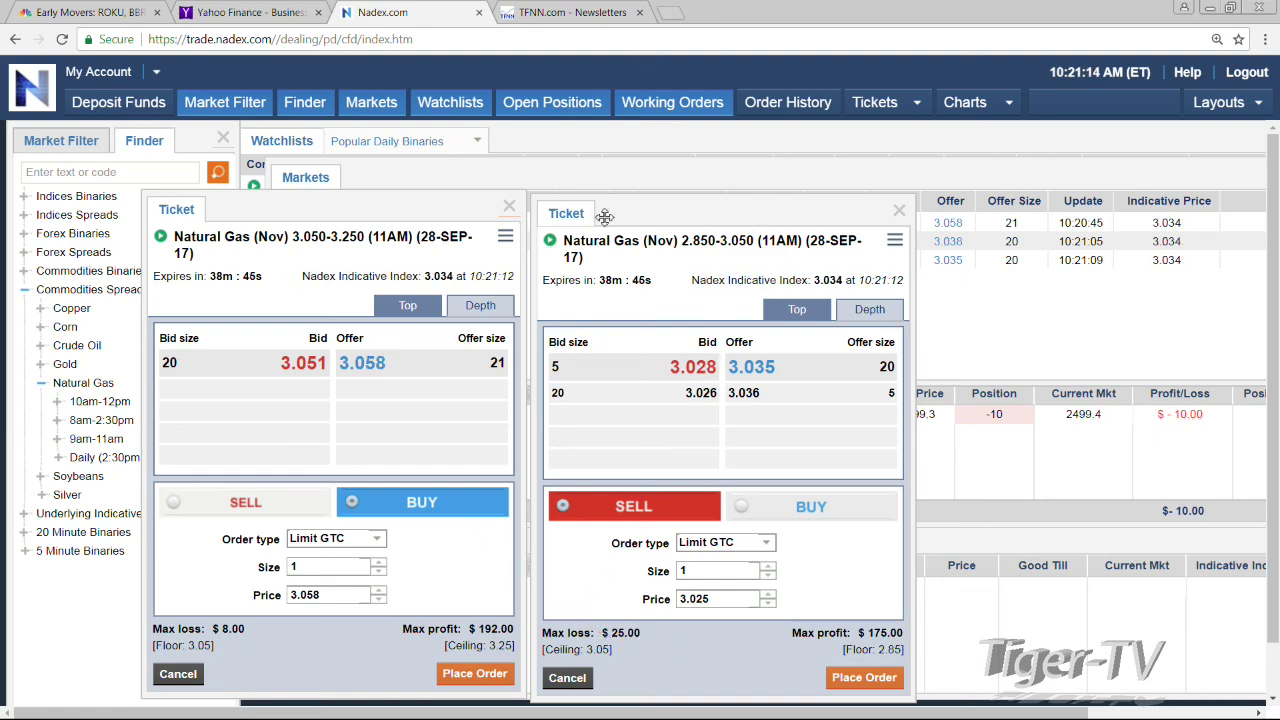
{"action": "left_click", "coordinate": [509, 206]}
{"action": "left_click", "coordinate": [899, 209]}
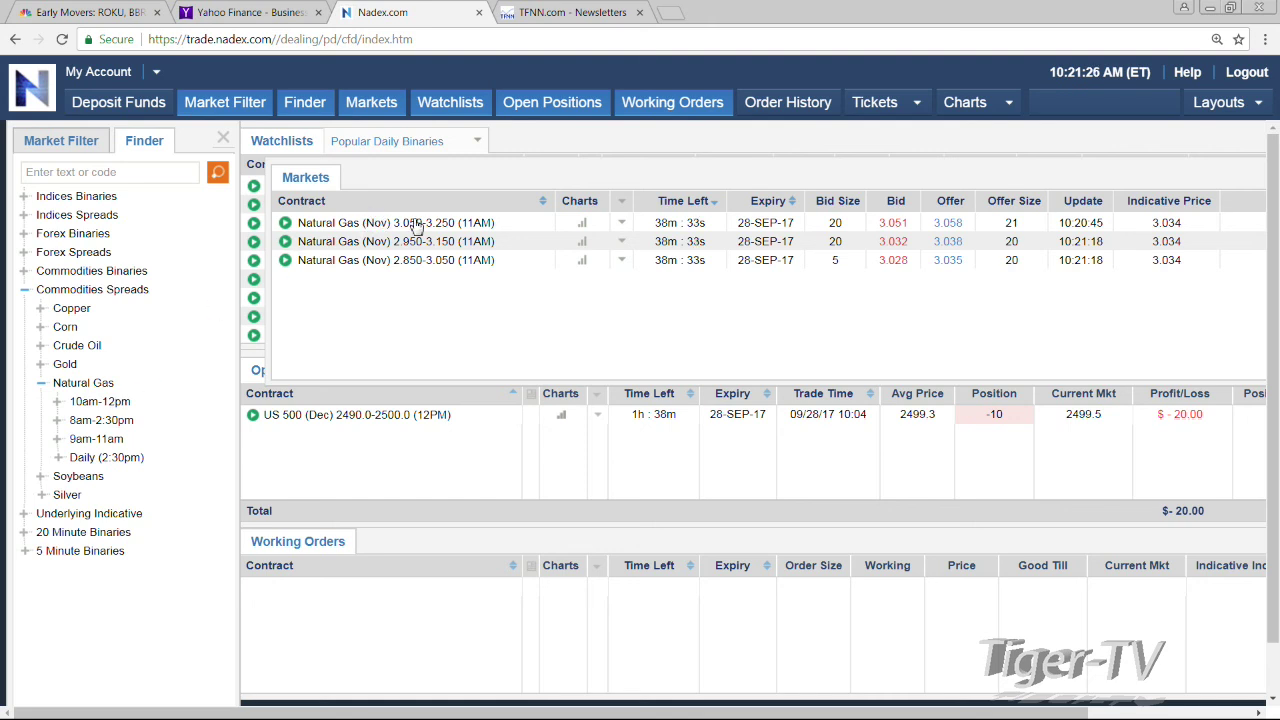
Step: List the 10am-12pm natural gas spreads and open a ticket for the 3.050-3.250 (12PM) contract beside the market list
{"action": "left_click", "coordinate": [101, 403]}
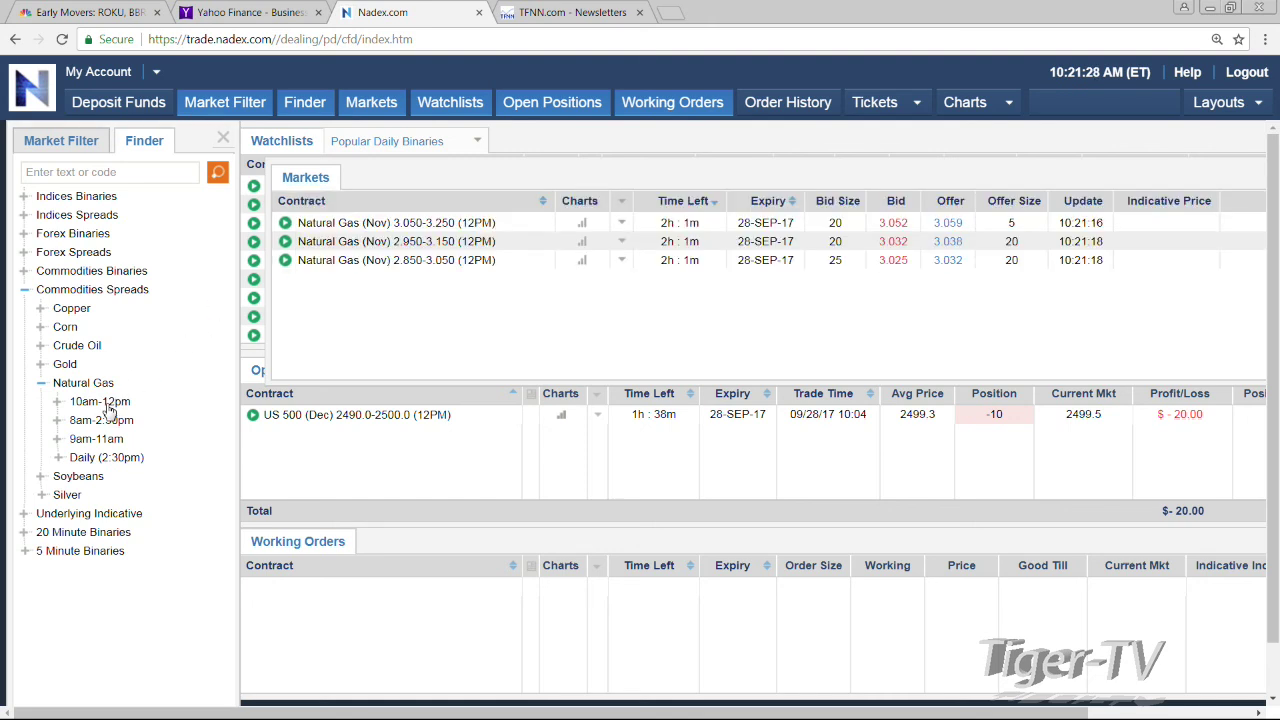
{"action": "left_click", "coordinate": [447, 223]}
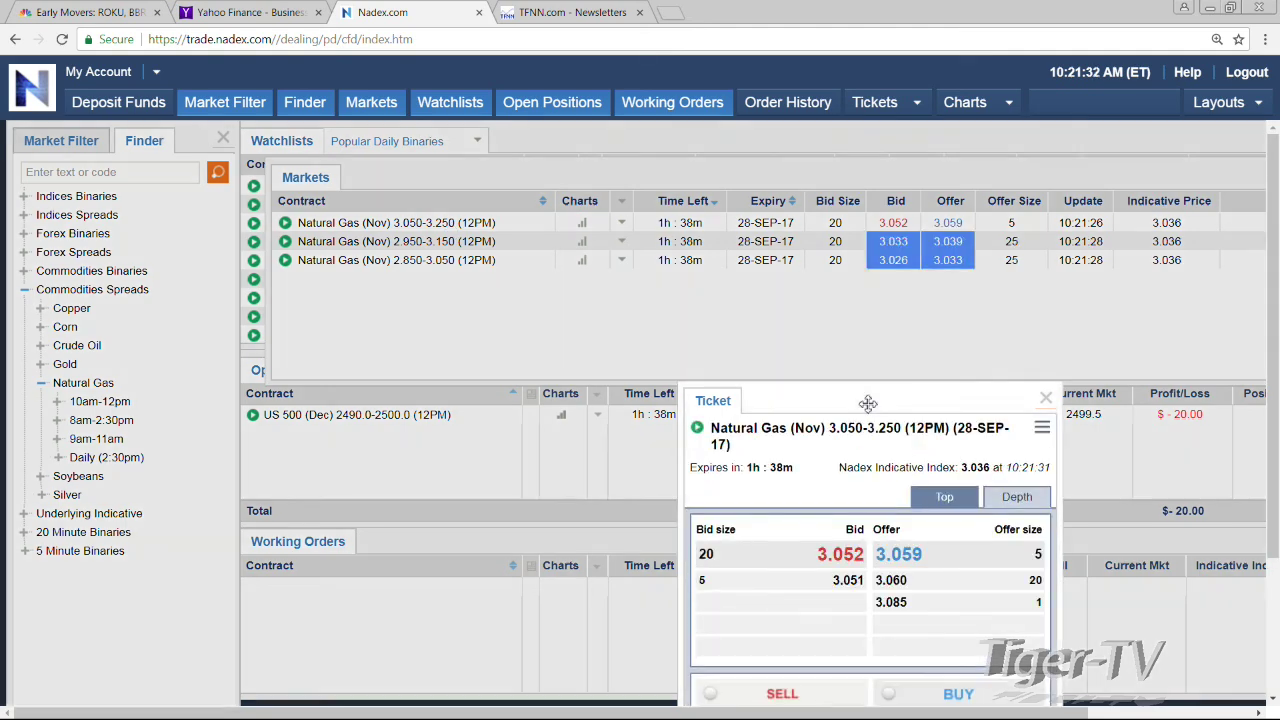
{"action": "left_click_drag", "start_coordinate": [867, 403], "coordinate": [303, 249]}
Step: Set the 3.050-3.250 (12PM) ticket to buy size 1 at a price of 3.060
{"action": "left_click", "coordinate": [260, 410]}
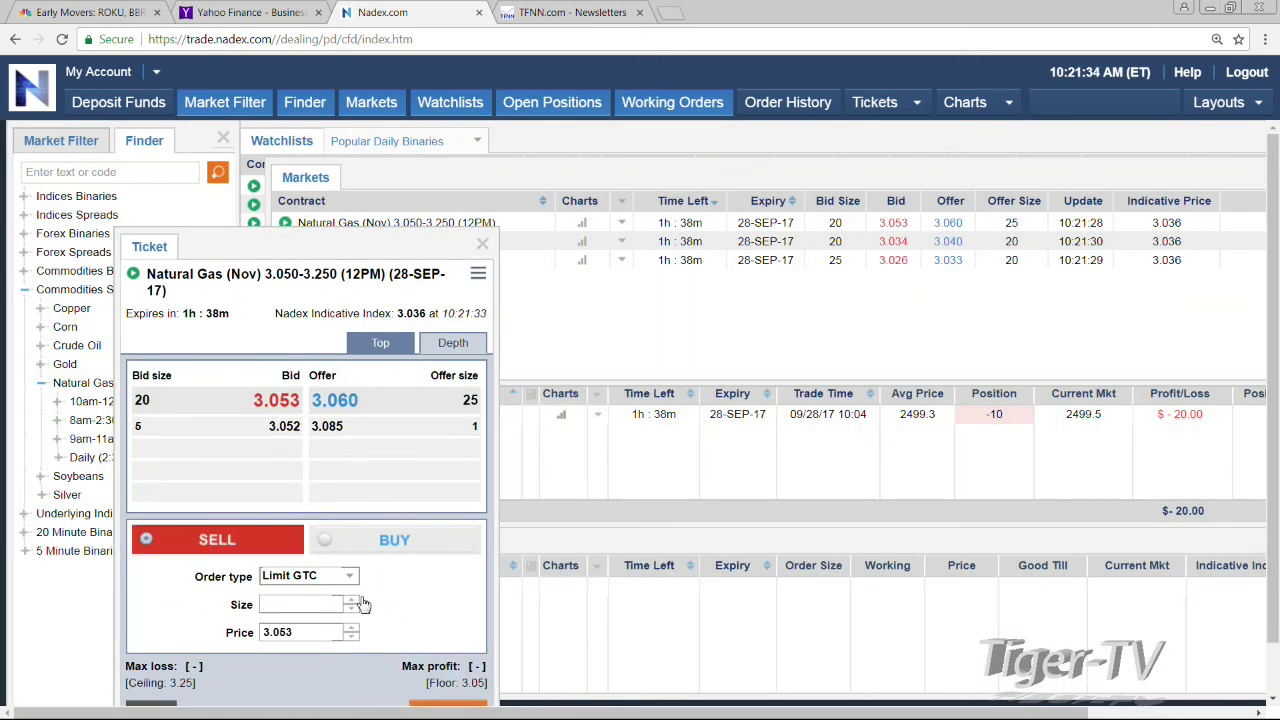
{"action": "left_click", "coordinate": [352, 600]}
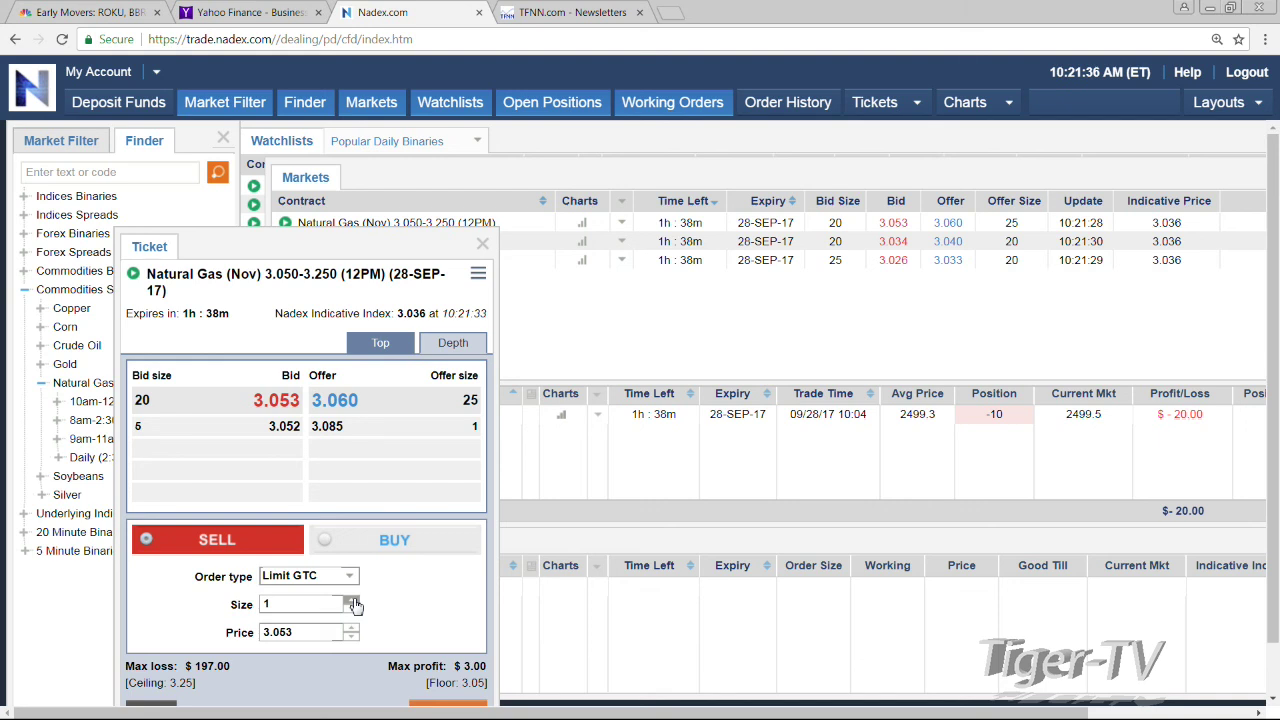
{"action": "left_click", "coordinate": [337, 402]}
{"action": "left_click", "coordinate": [351, 599]}
{"action": "left_click", "coordinate": [351, 608]}
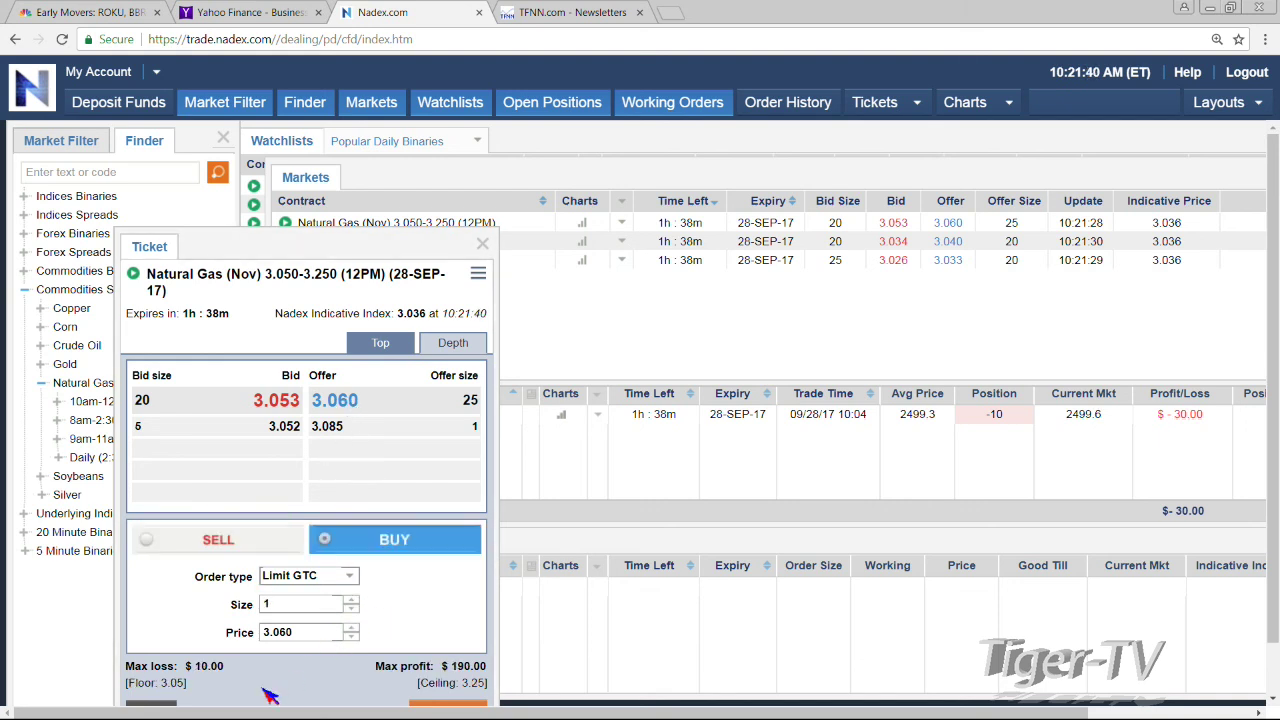
Step: Set up a ticket selling size 1 of the 2.850-3.050 (12PM) contract at 3.026, and close both tickets without placing orders
{"action": "left_click", "coordinate": [441, 260]}
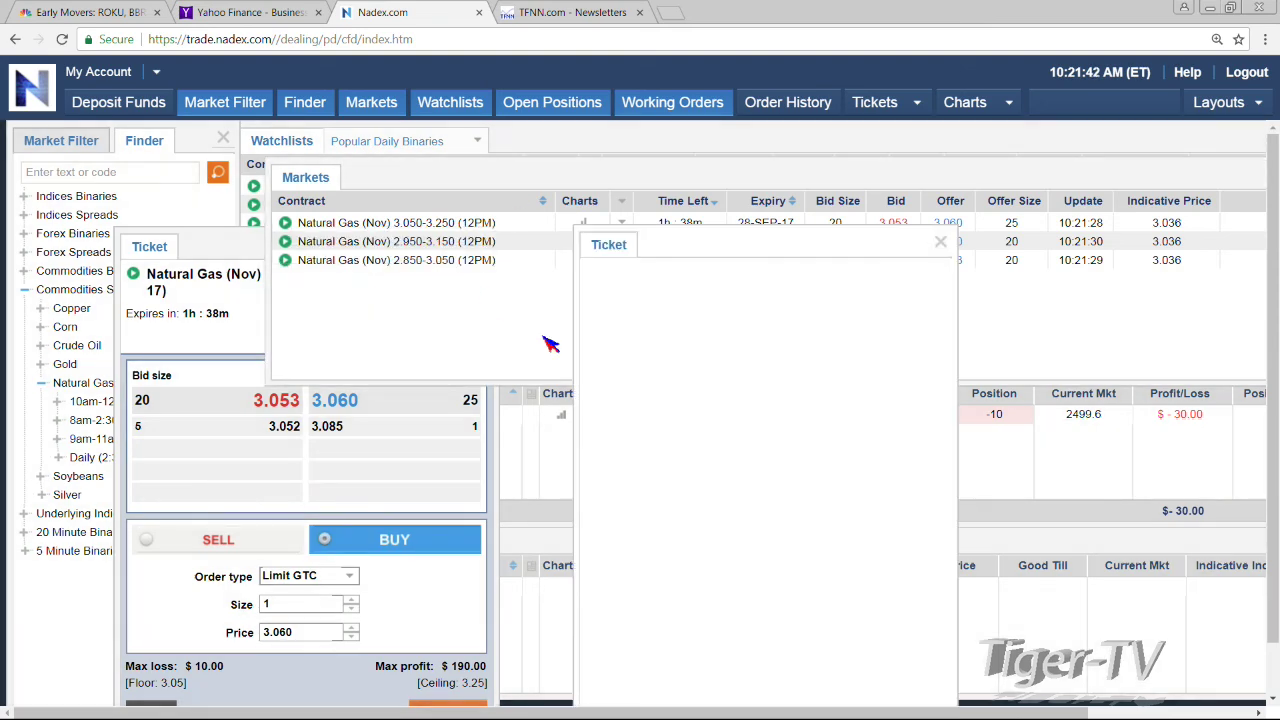
{"action": "left_click", "coordinate": [738, 399]}
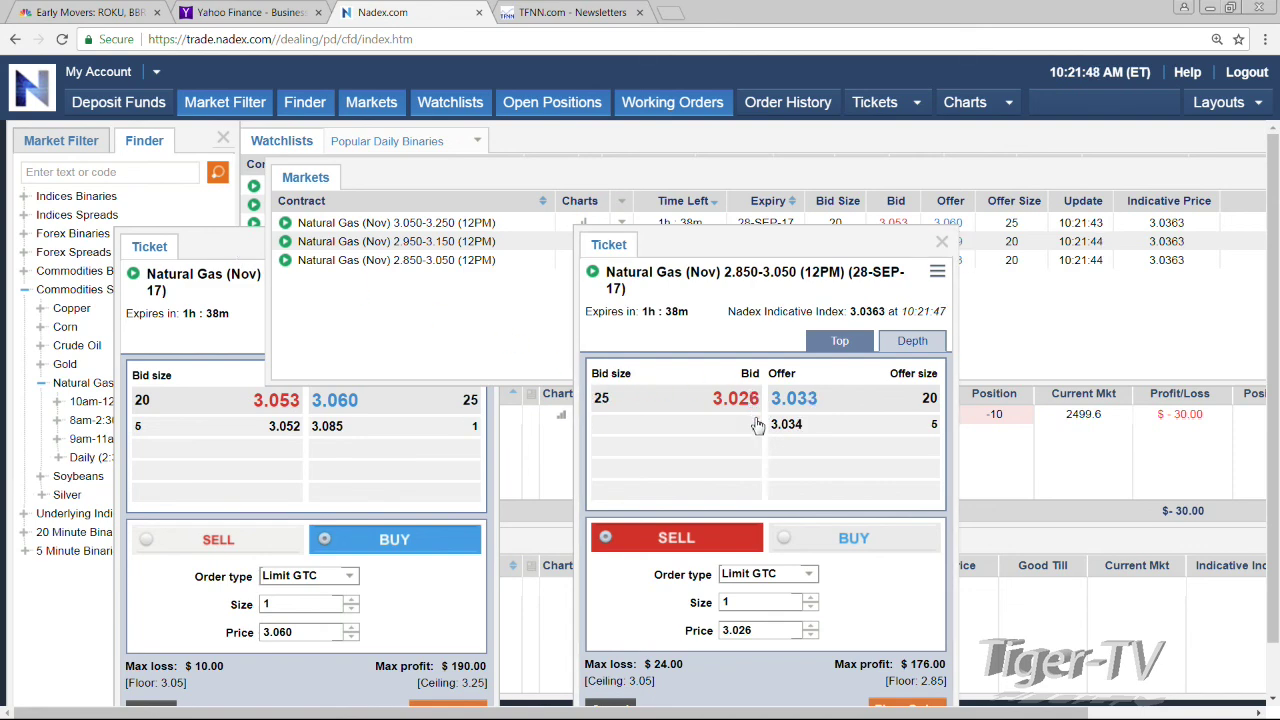
{"action": "left_click", "coordinate": [941, 242]}
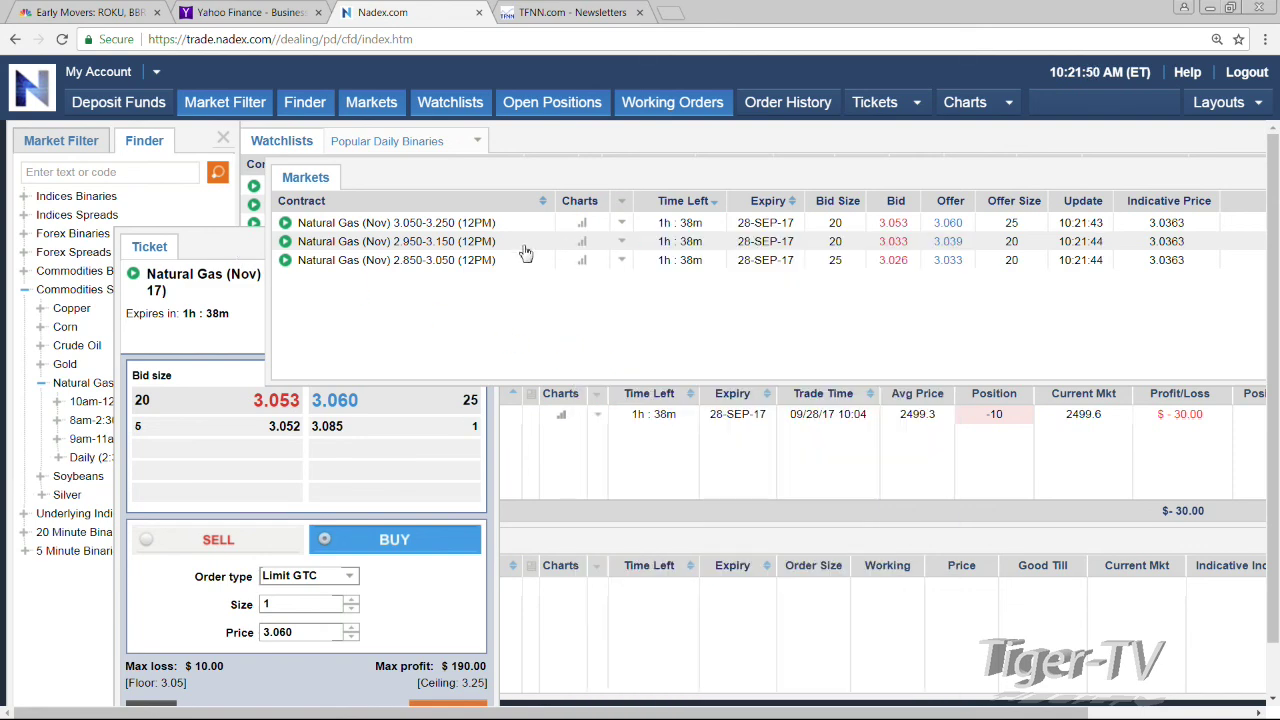
{"action": "left_click", "coordinate": [234, 252]}
{"action": "left_click", "coordinate": [482, 244]}
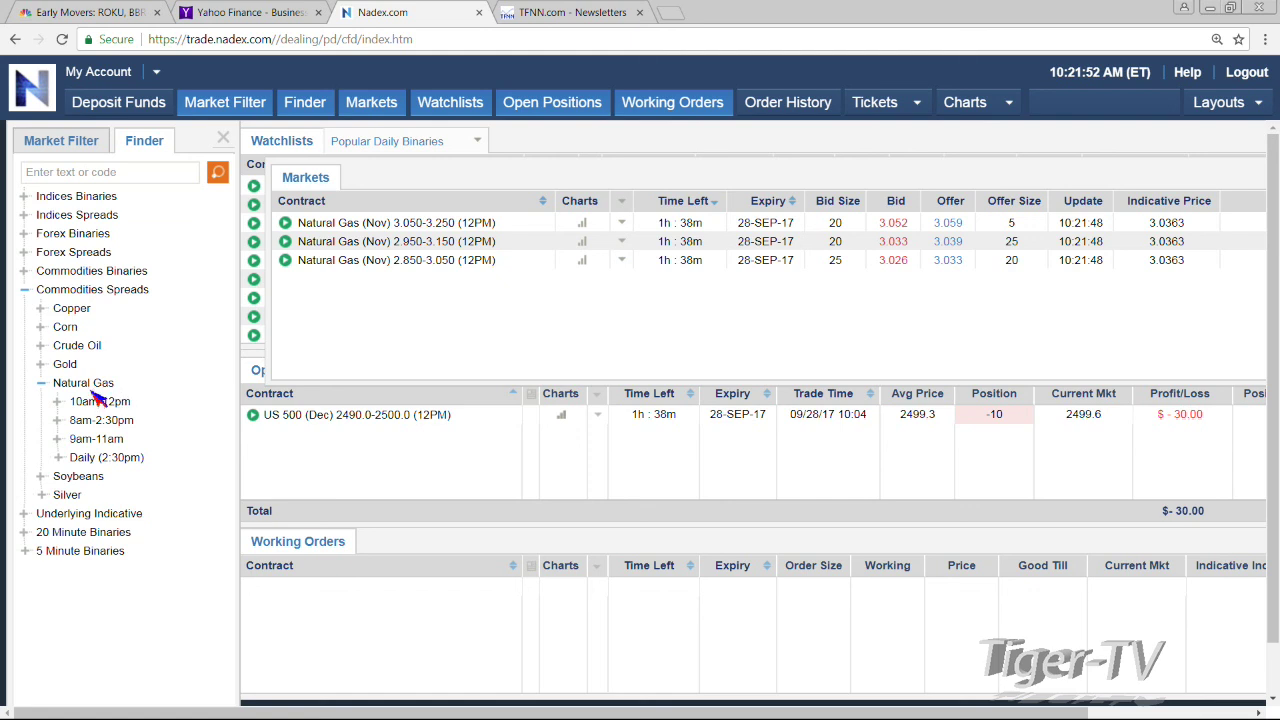
Step: Look through the daily (2:30pm) natural gas spreads and list the 8am-2:30pm spreads
{"action": "left_click", "coordinate": [105, 455]}
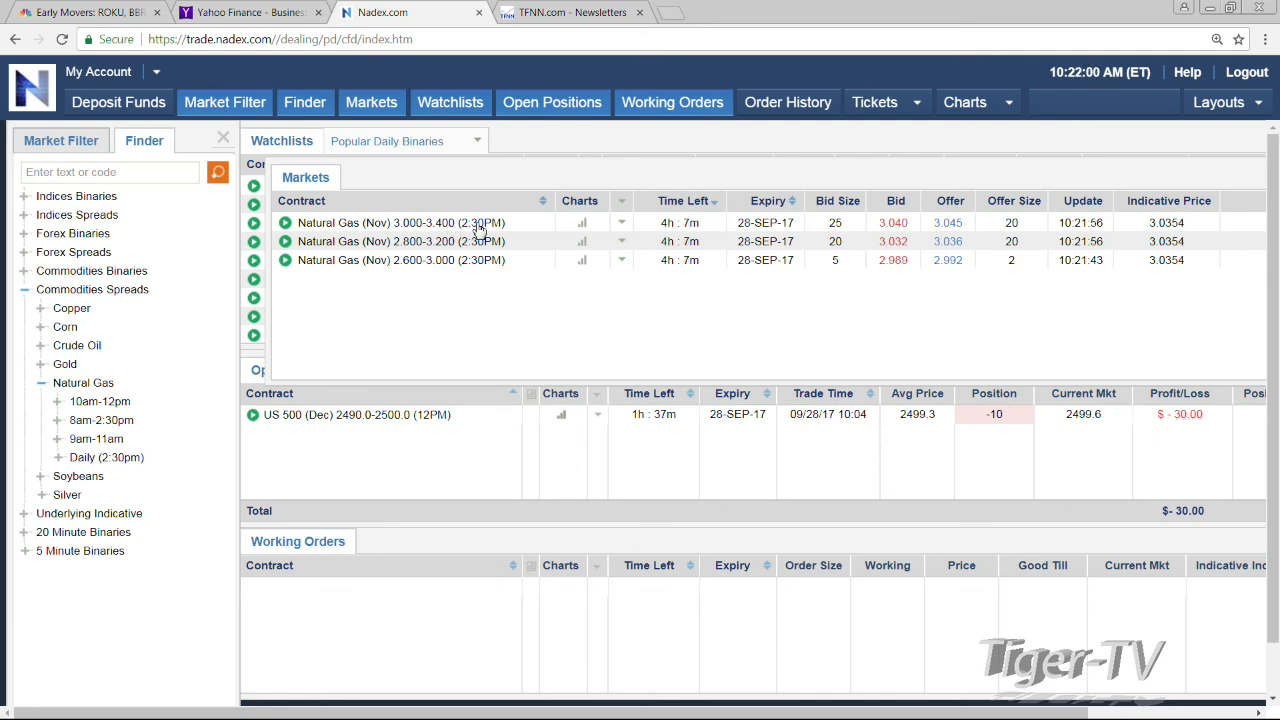
{"action": "left_click", "coordinate": [133, 459]}
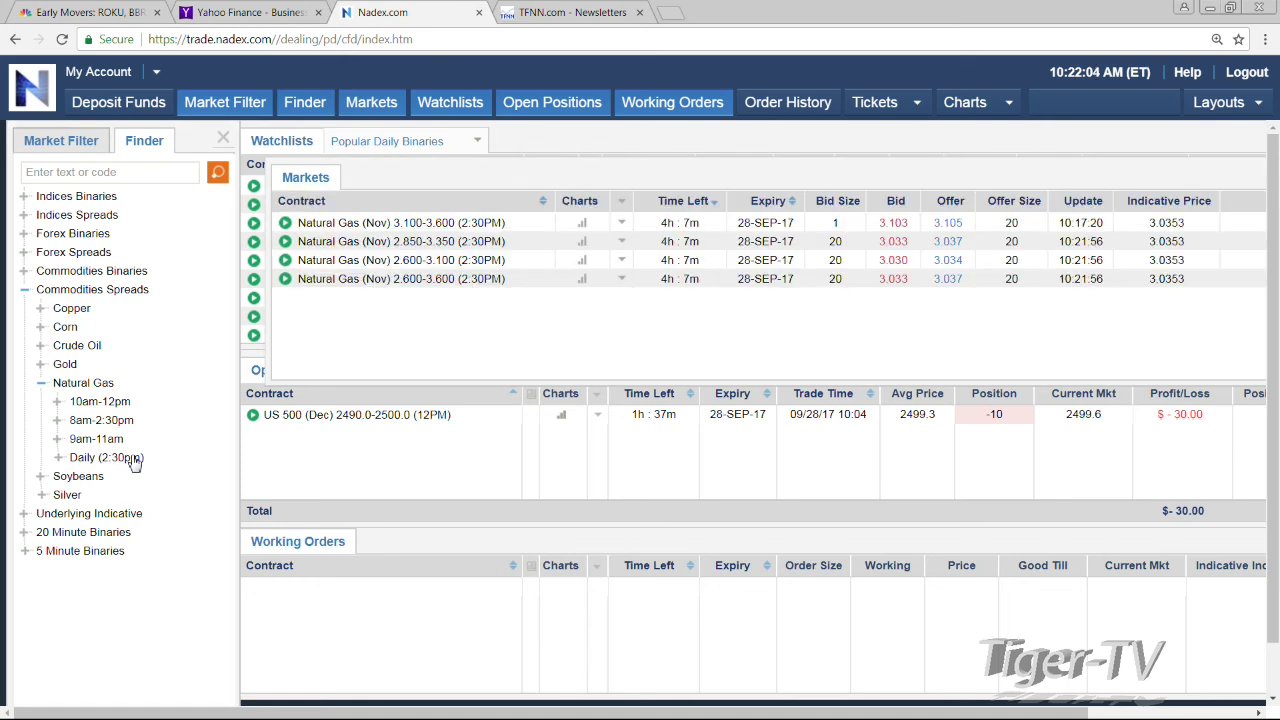
{"action": "left_click", "coordinate": [105, 423]}
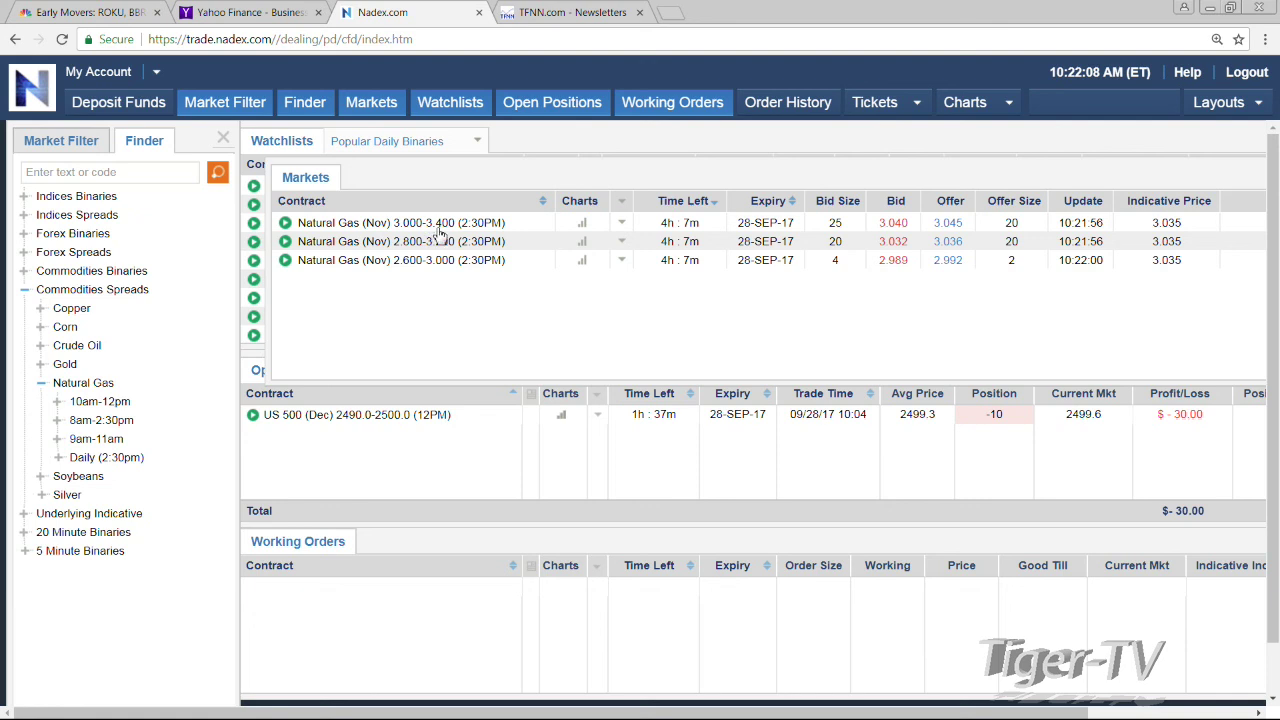
Step: Open a ticket for the Natural Gas 3.000-3.400 (2:30PM) contract and set it to buy size 1 at 3.045
{"action": "left_click", "coordinate": [443, 226]}
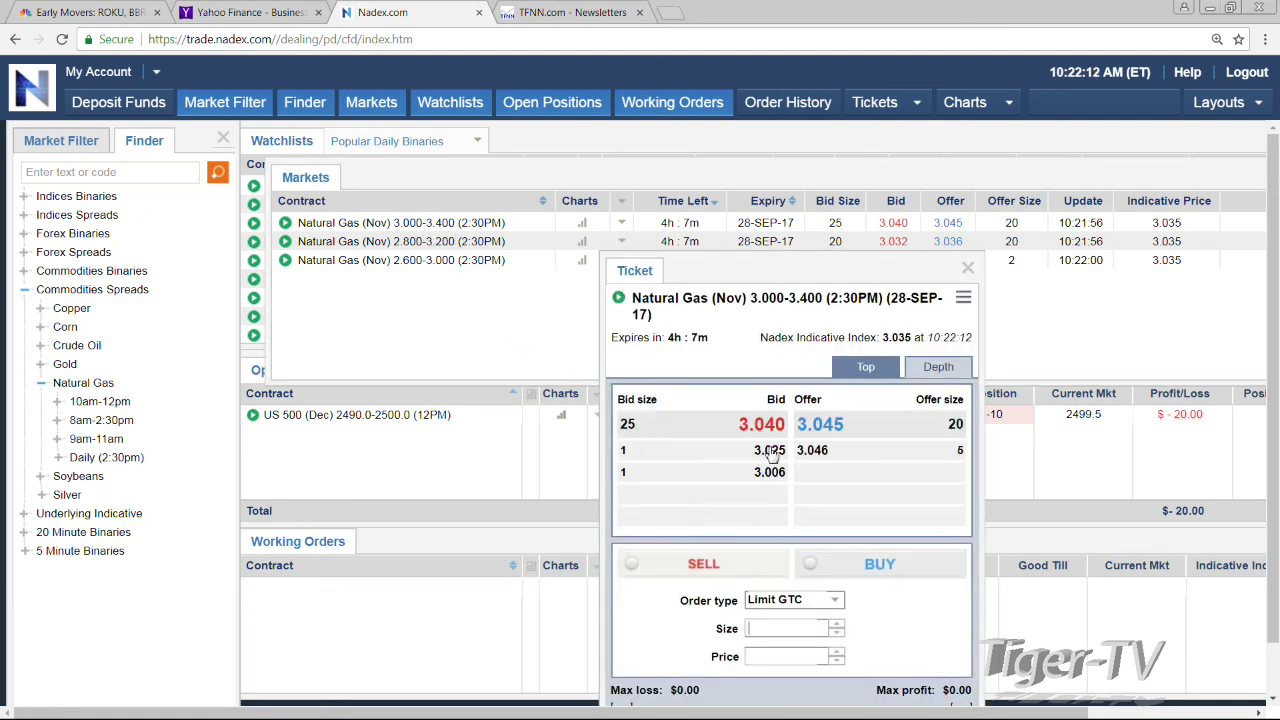
{"action": "left_click", "coordinate": [848, 563]}
{"action": "left_click", "coordinate": [836, 623]}
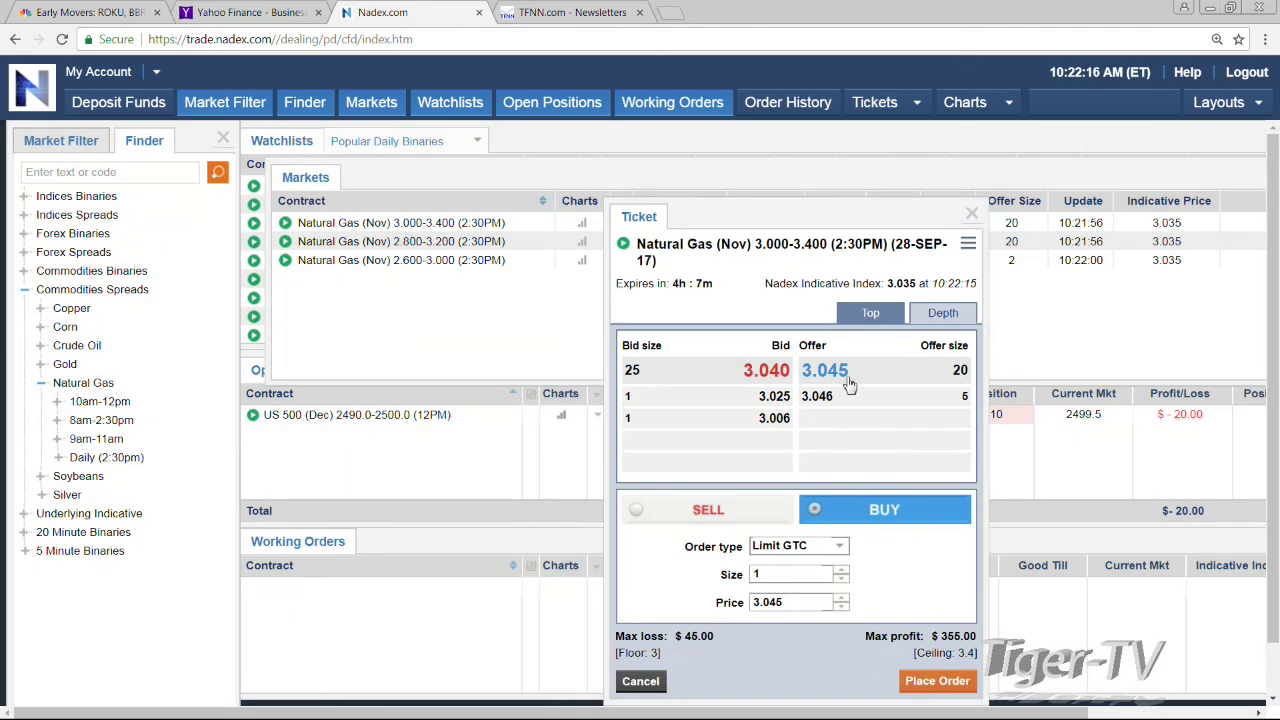
Step: Open a ticket for the 2.600-3.000 (2:30PM) contract beside the buy ticket and set it to sell size 1 at 2.989
{"action": "left_click", "coordinate": [437, 262]}
{"action": "left_click_drag", "start_coordinate": [739, 290], "coordinate": [440, 252]}
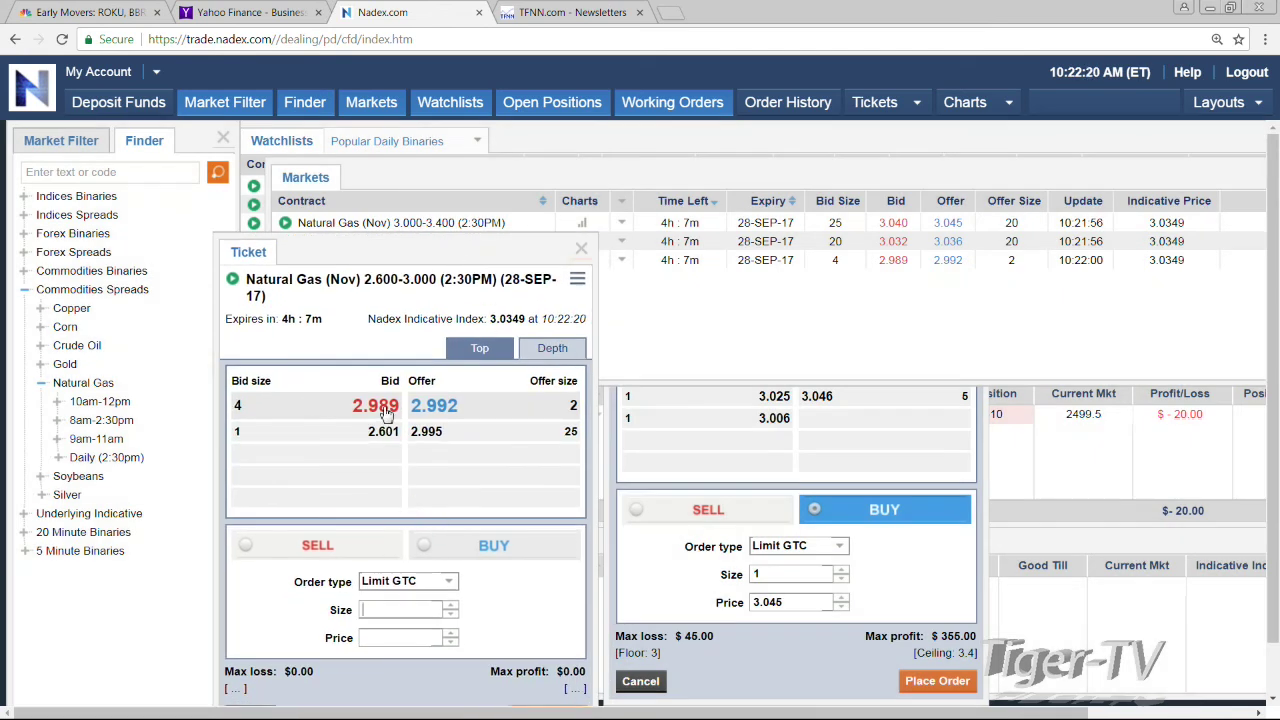
{"action": "left_click", "coordinate": [386, 408]}
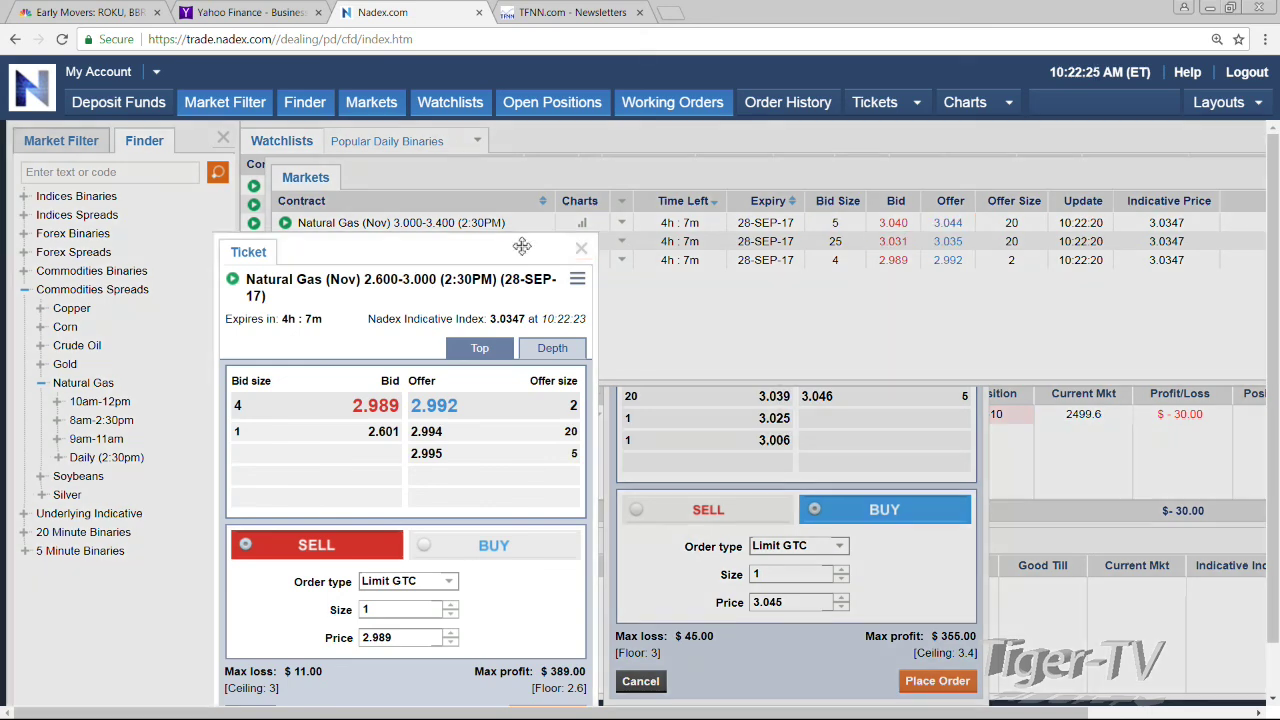
{"action": "left_click_drag", "start_coordinate": [524, 248], "coordinate": [535, 232]}
{"action": "left_click", "coordinate": [810, 682]}
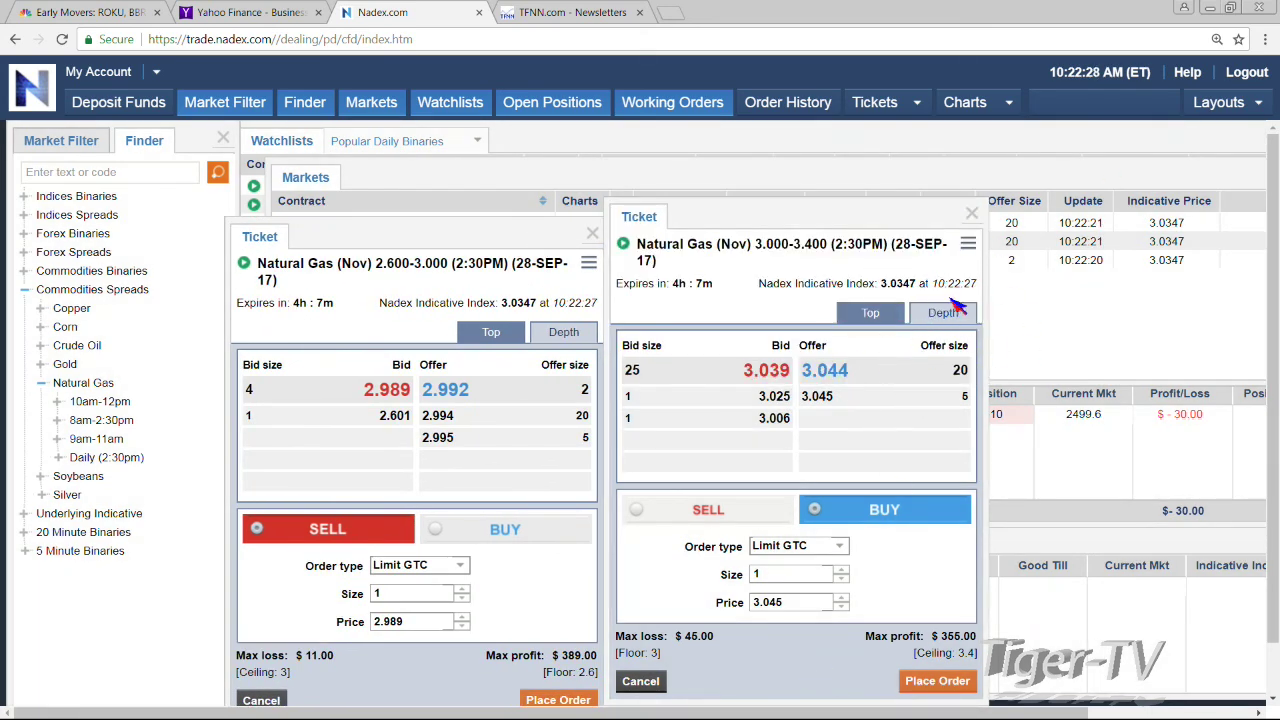
Step: Switch to the Bloomberg terminal and bring up the commodity index futures movers with the CRB function
{"action": "left_click", "coordinate": [1207, 8]}
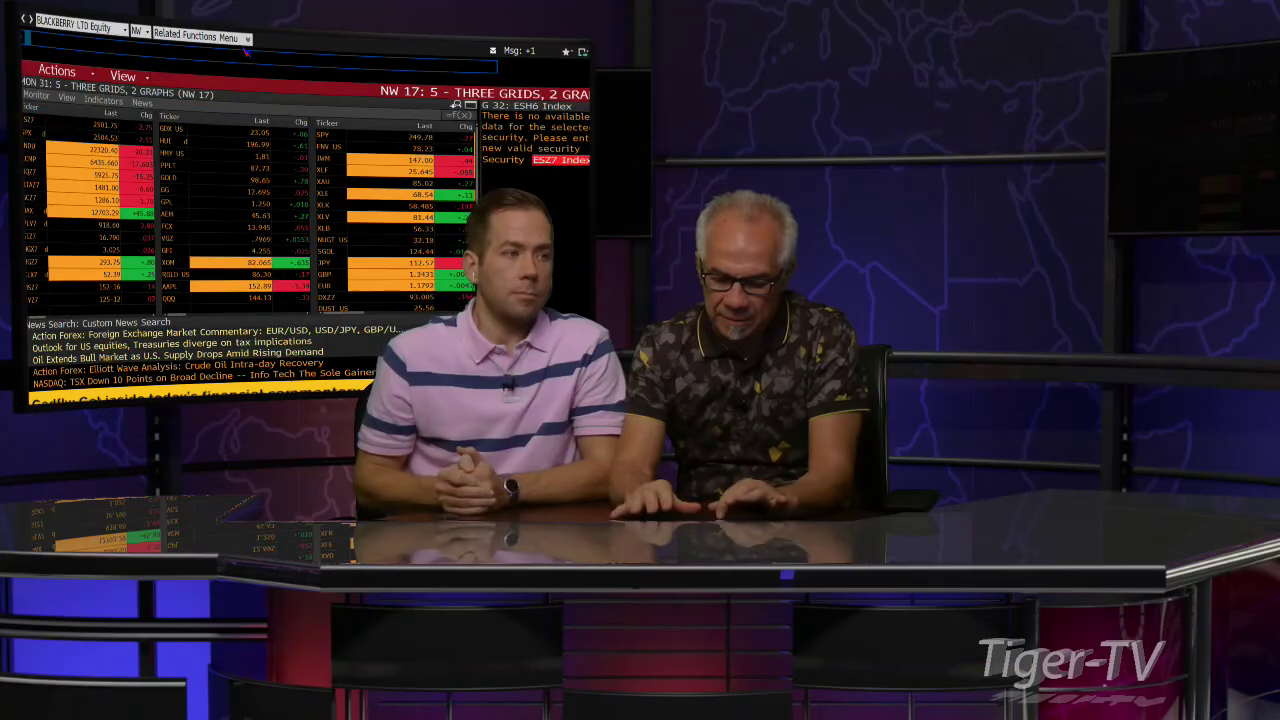
{"action": "type", "text": "CRB"}
{"action": "key", "text": "Return"}
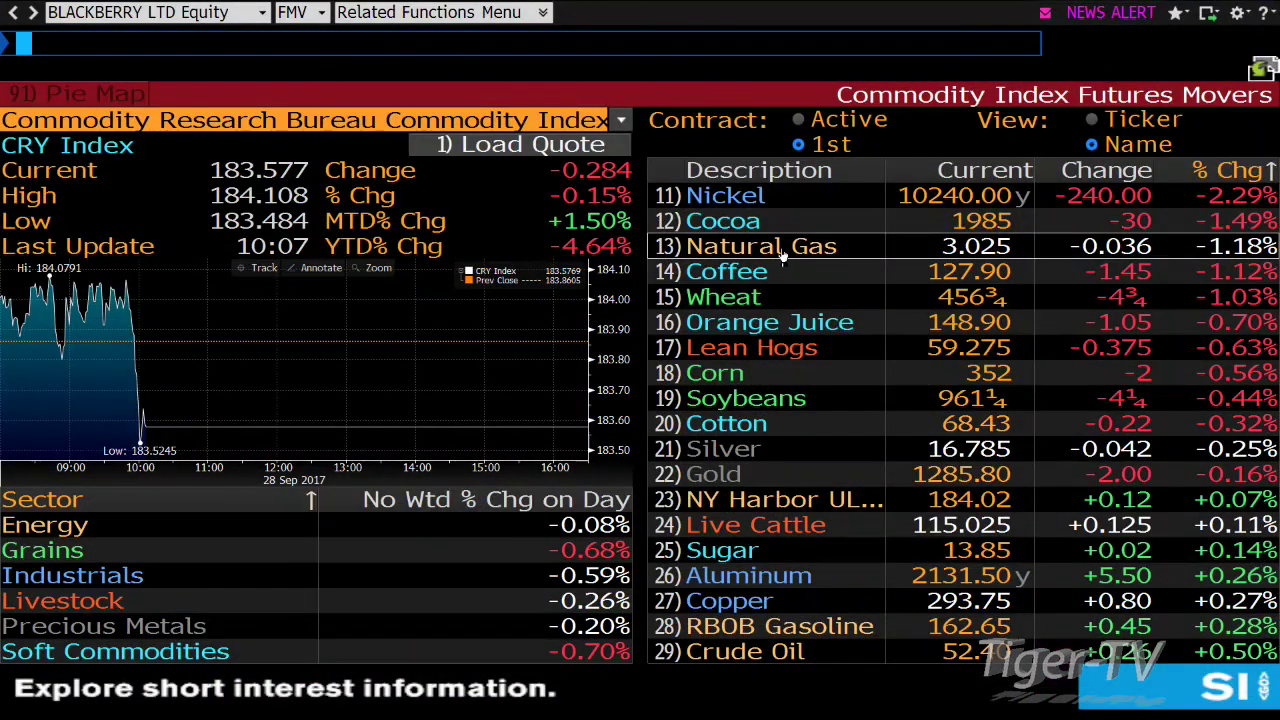
Step: Chart the natural gas Nov17 future as daily bars with GPO and as intraday bars with IGPO
{"action": "left_click", "coordinate": [783, 257]}
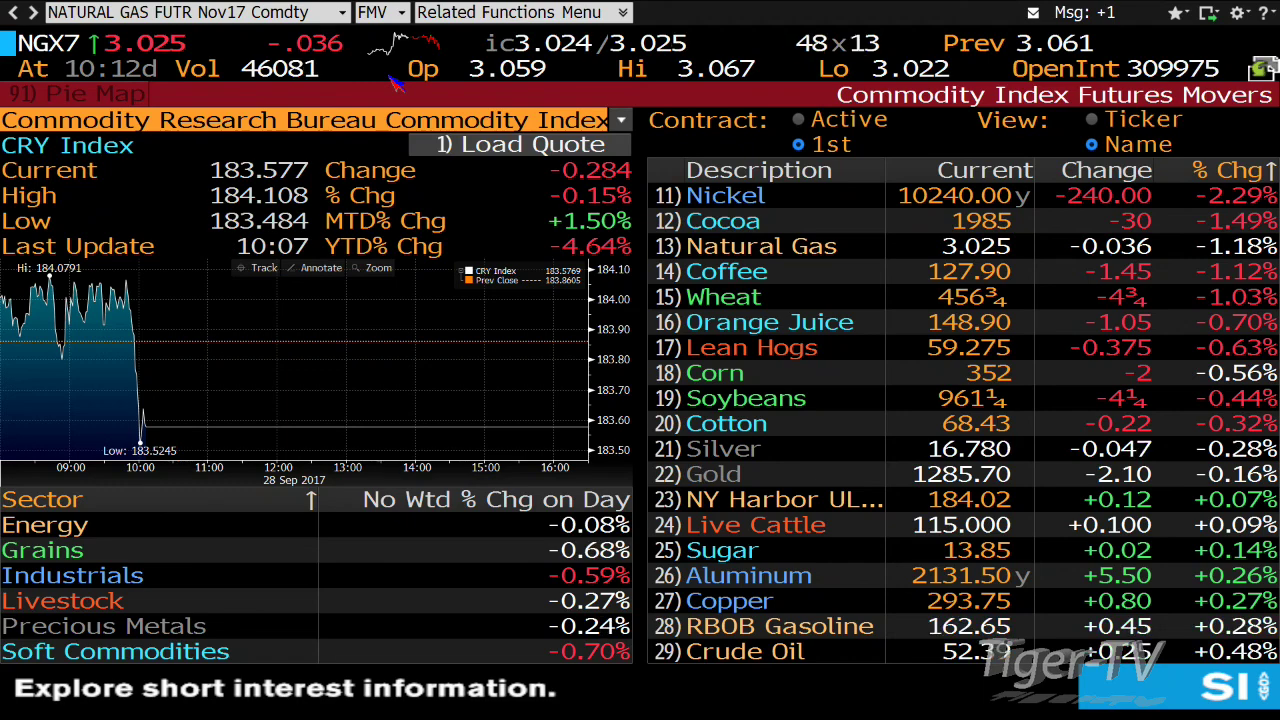
{"action": "type", "text": "GPO"}
{"action": "key", "text": "Return"}
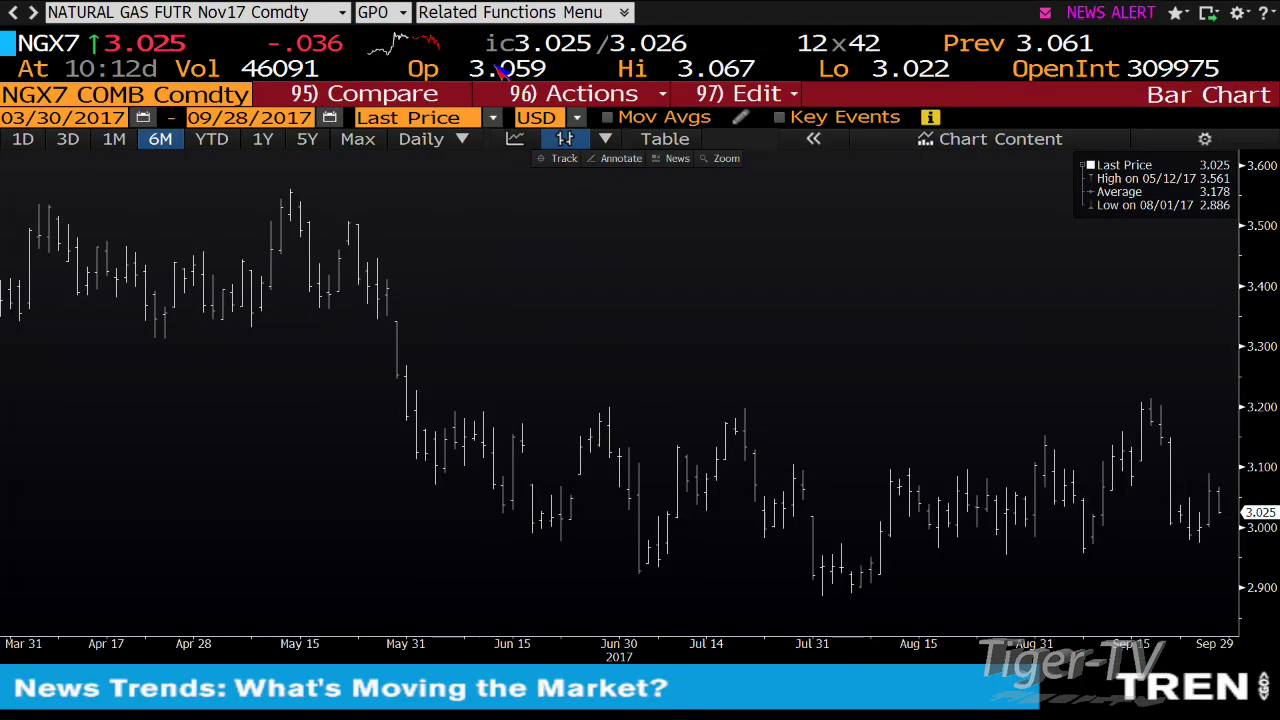
{"action": "type", "text": "IGPO"}
{"action": "key", "text": "Return"}
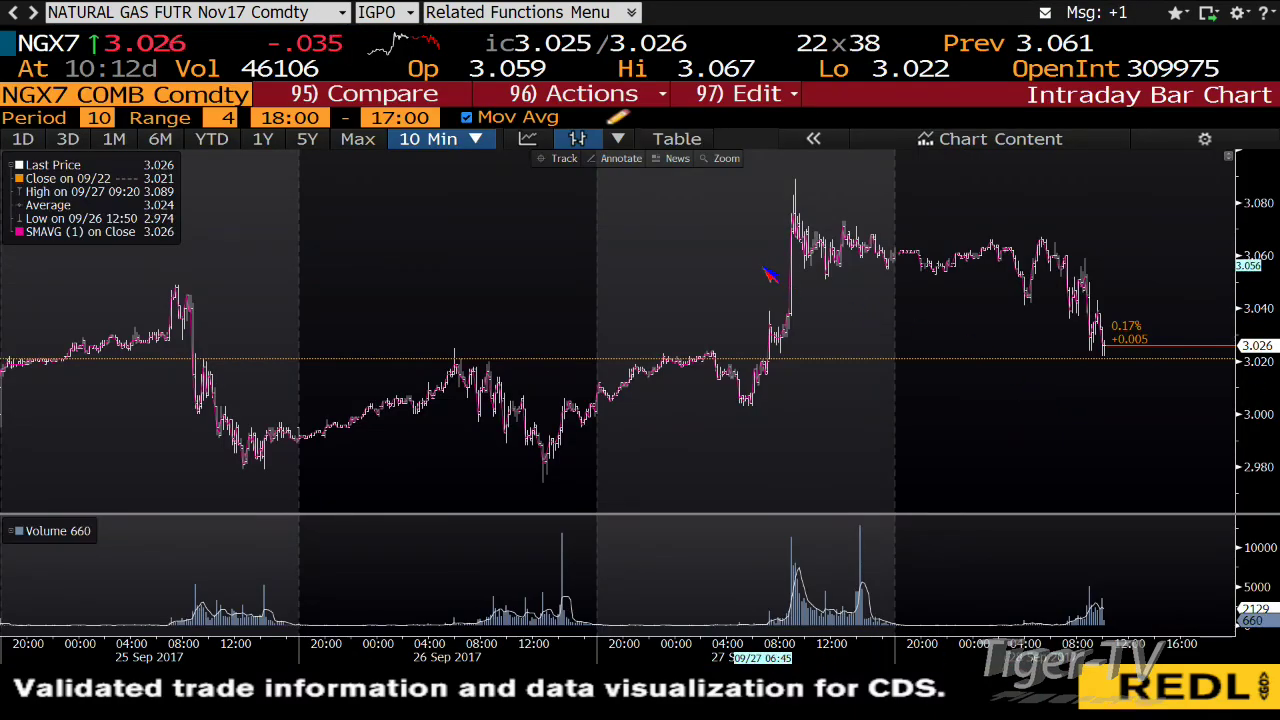
Step: Turn on Track for the natural gas intraday bar chart
{"action": "left_click", "coordinate": [560, 159]}
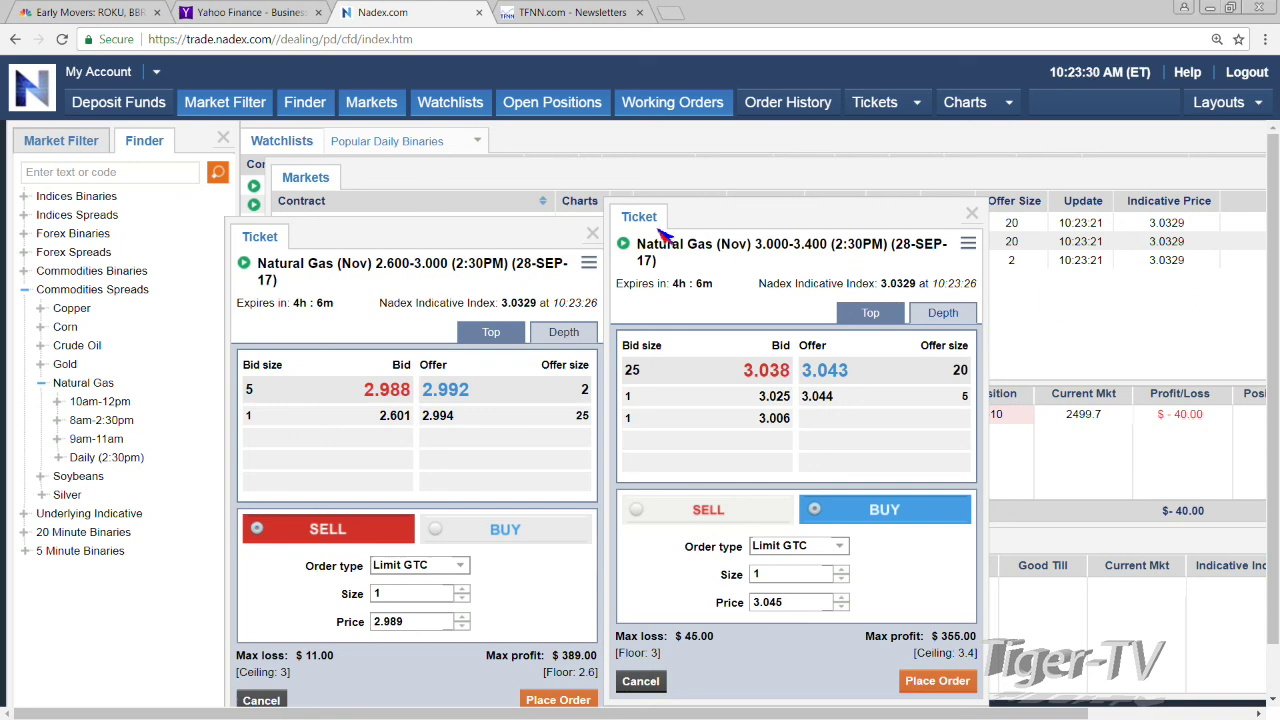
Step: In Nadex, close both 2:30PM natural gas tickets and list the 9am-11am natural gas spread contracts
{"action": "left_click", "coordinate": [592, 233]}
{"action": "left_click", "coordinate": [971, 213]}
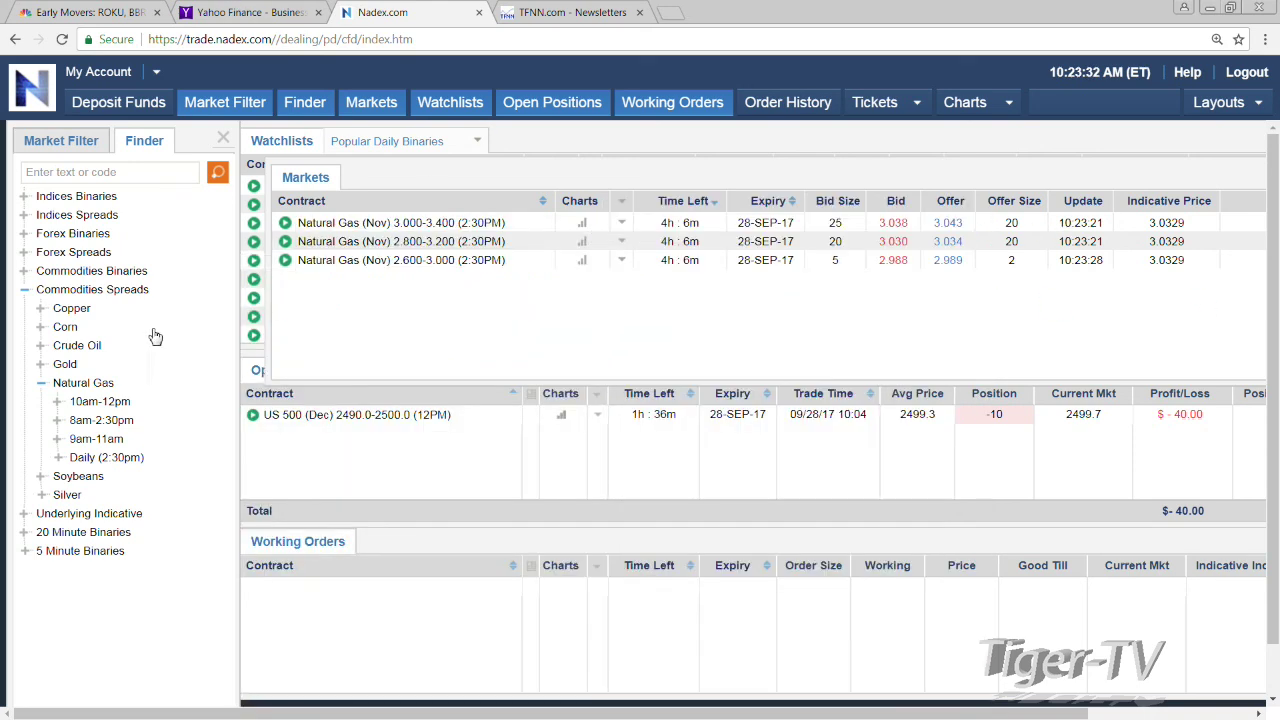
{"action": "left_click", "coordinate": [106, 443]}
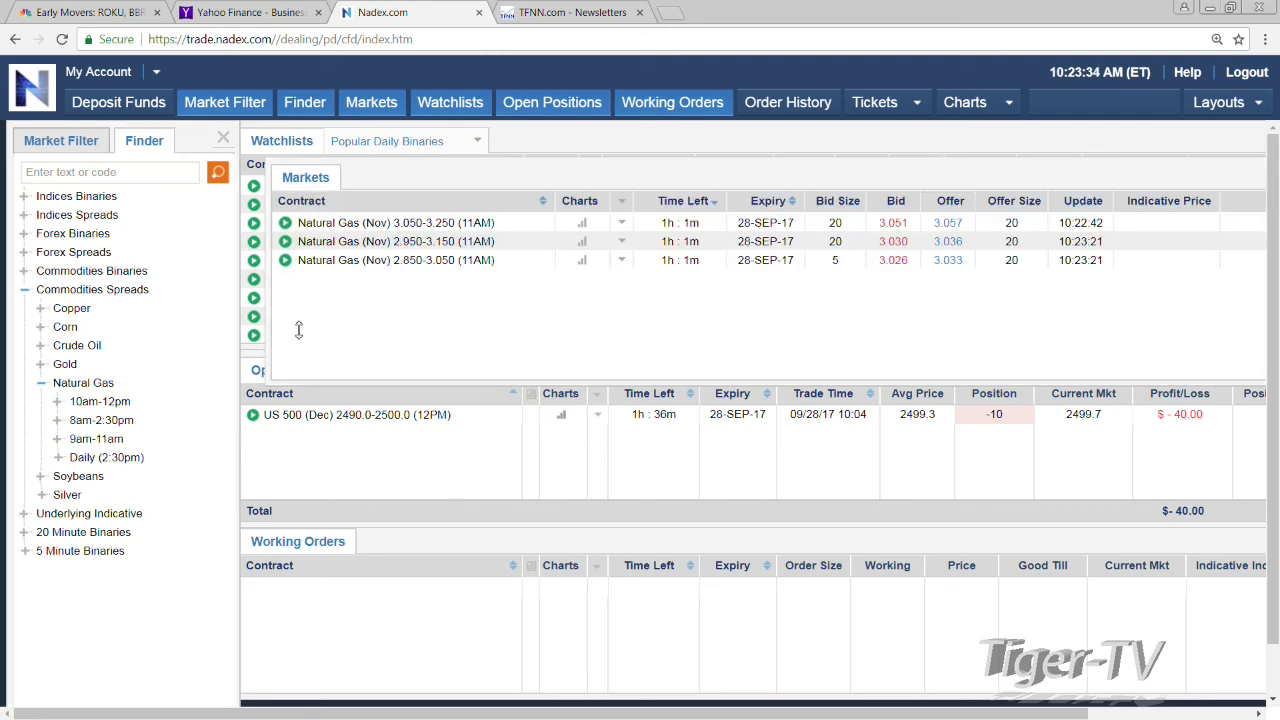
Step: Open tickets for the 3.050-3.250 and 2.850-3.050 (11AM) natural gas contracts, setting the 2.850-3.050 one to sell size 1 at 3.027
{"action": "left_click", "coordinate": [448, 230]}
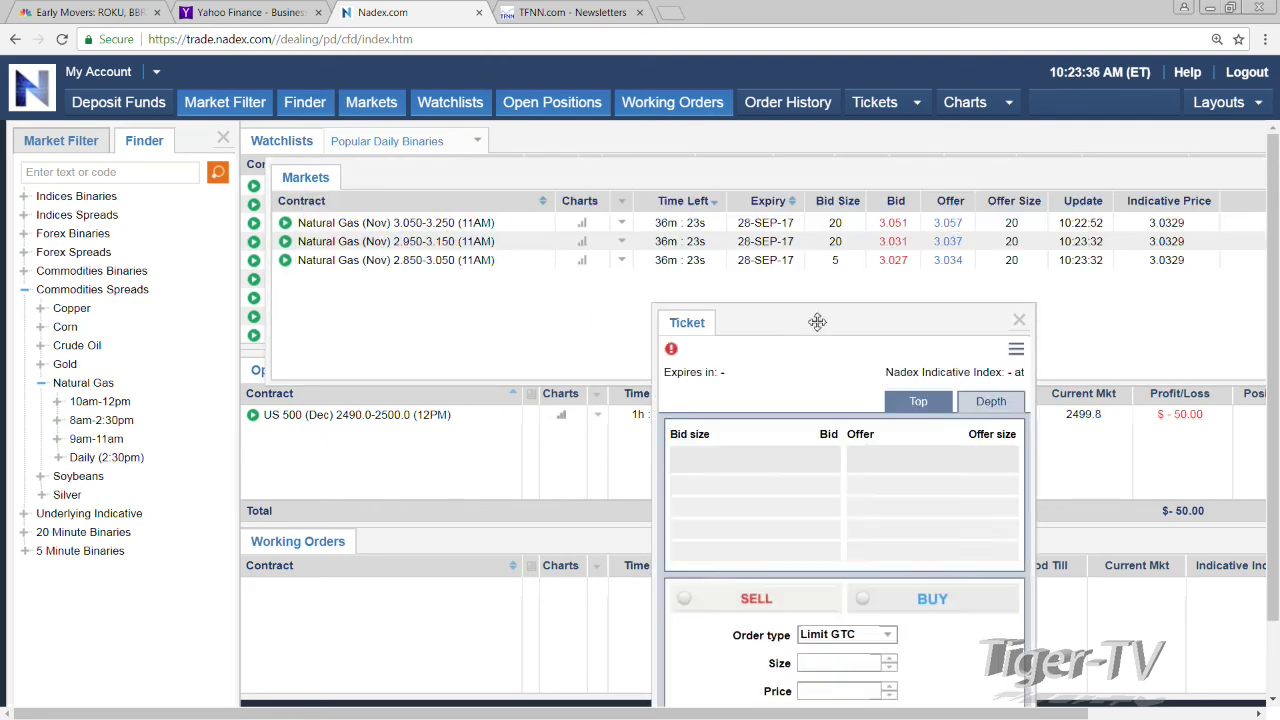
{"action": "left_click_drag", "start_coordinate": [723, 298], "coordinate": [743, 322]}
{"action": "left_click", "coordinate": [420, 260]}
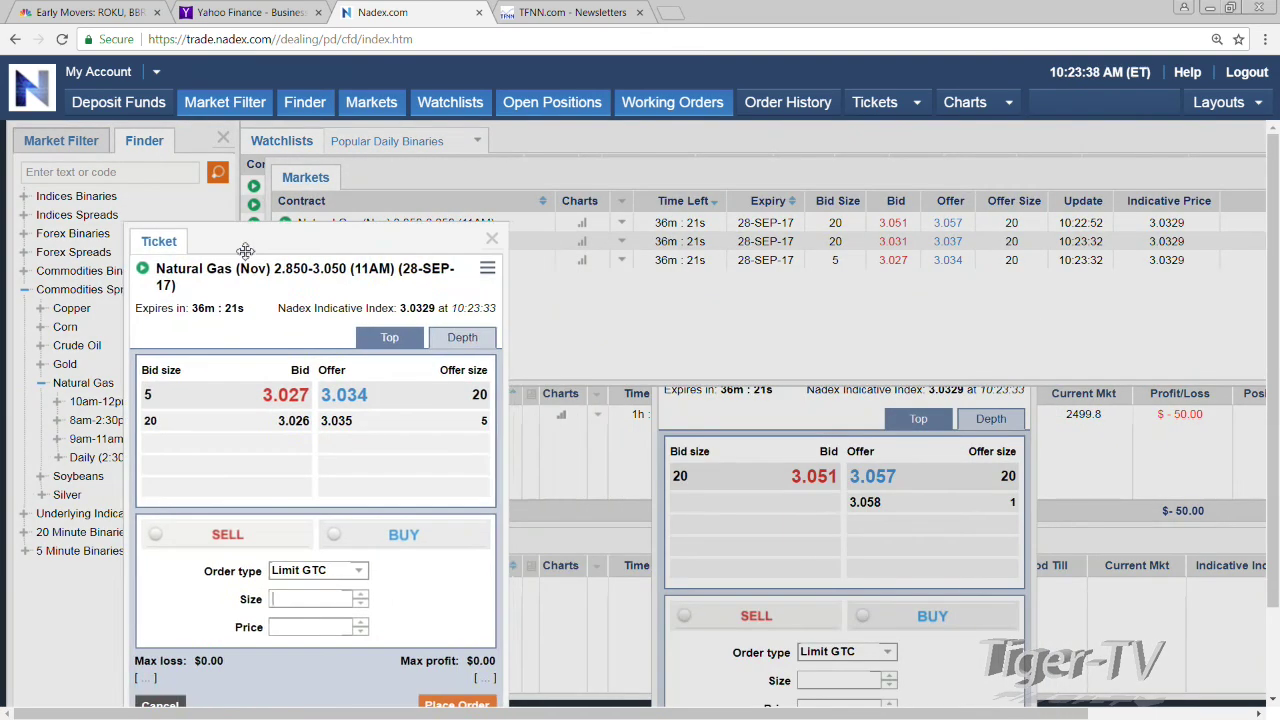
{"action": "left_click", "coordinate": [292, 405]}
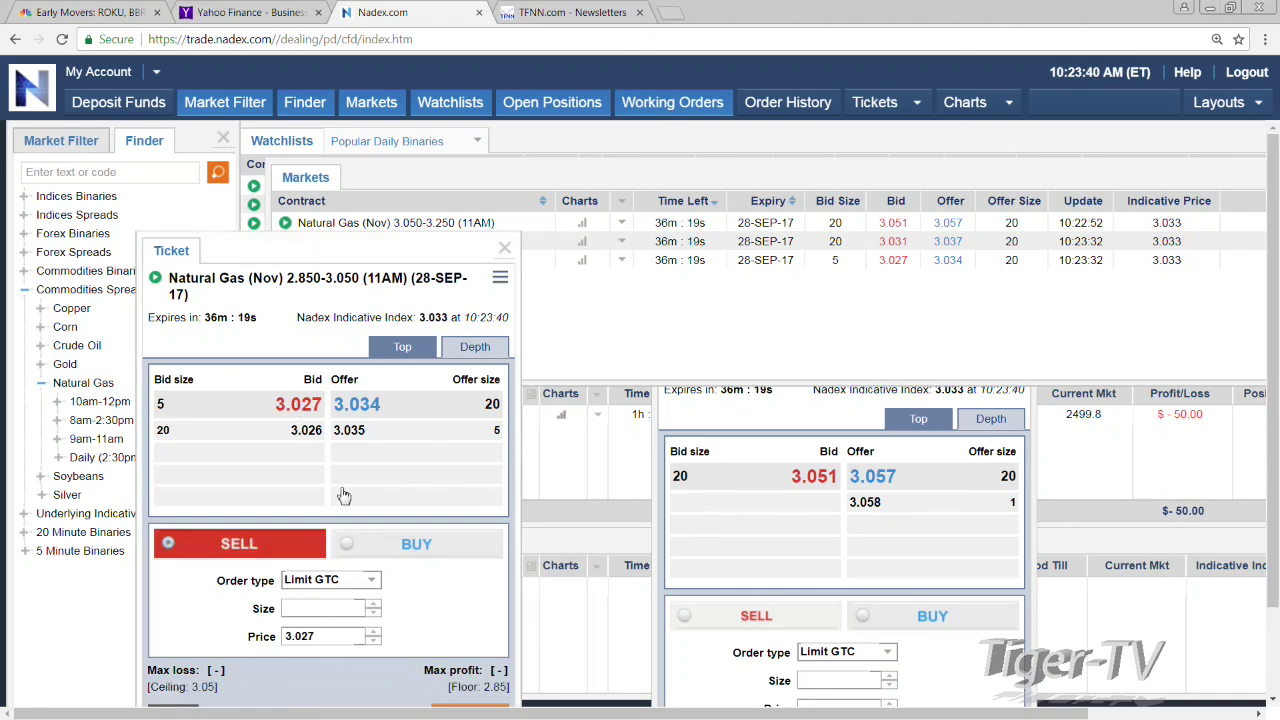
{"action": "left_click", "coordinate": [373, 603]}
Step: Place the 3.050-3.250 (11AM) ticket beside the sell ticket and set it to buy size 1 at 3.057
{"action": "left_click", "coordinate": [838, 408]}
{"action": "left_click_drag", "start_coordinate": [760, 320], "coordinate": [634, 237]}
{"action": "left_click", "coordinate": [765, 405]}
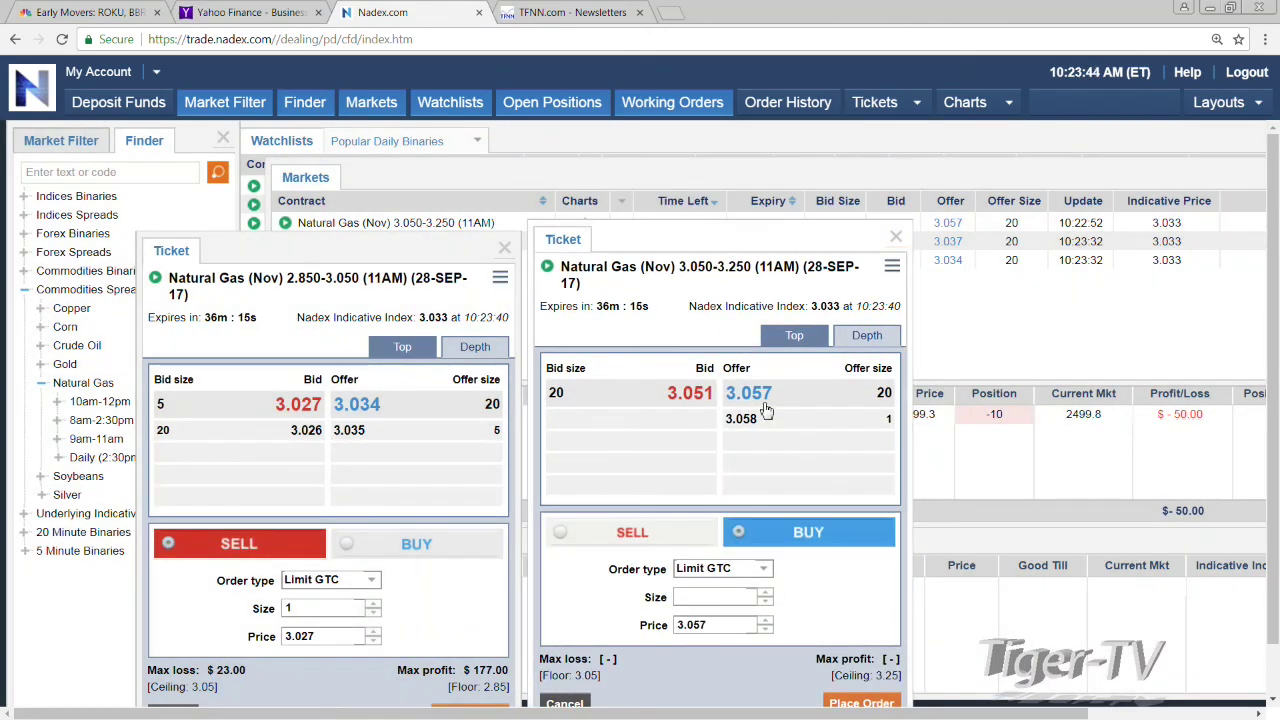
{"action": "left_click", "coordinate": [765, 592]}
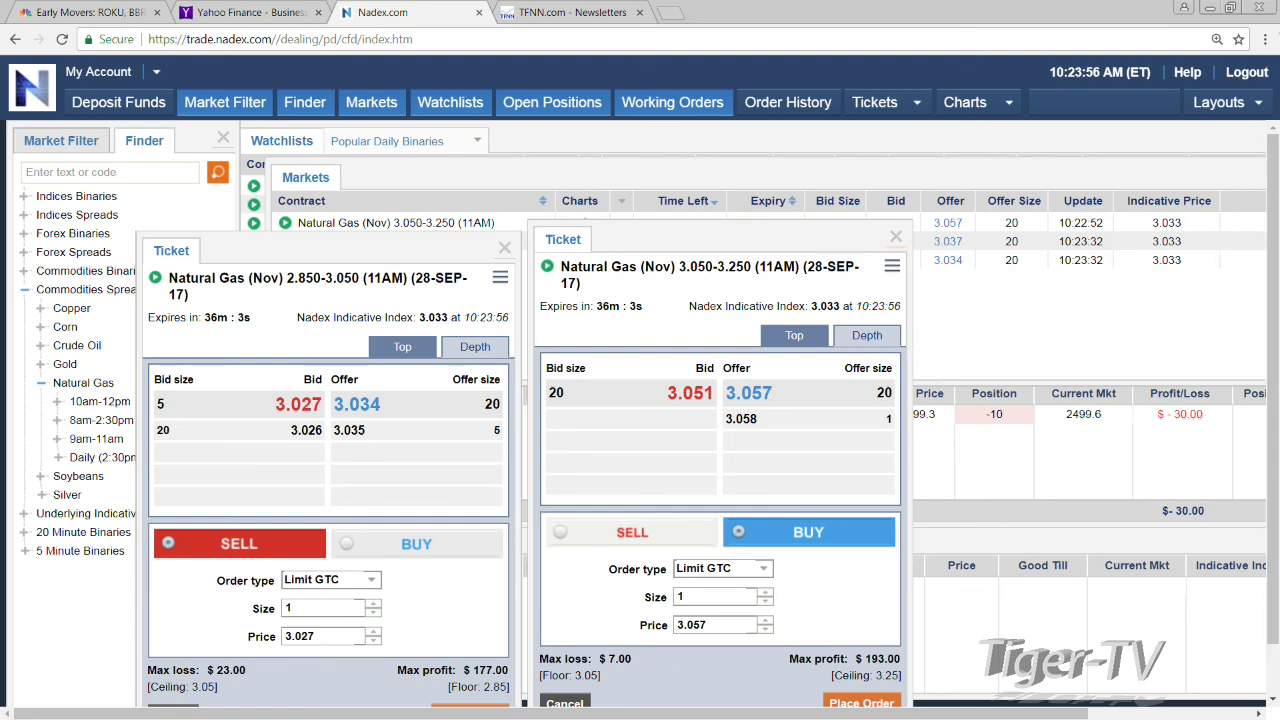
Step: Switch back to the Bloomberg intraday chart and examine the 10-minute bars from 14:10 to 14:50 on 26 Sep 2017
{"action": "left_click", "coordinate": [1210, 8]}
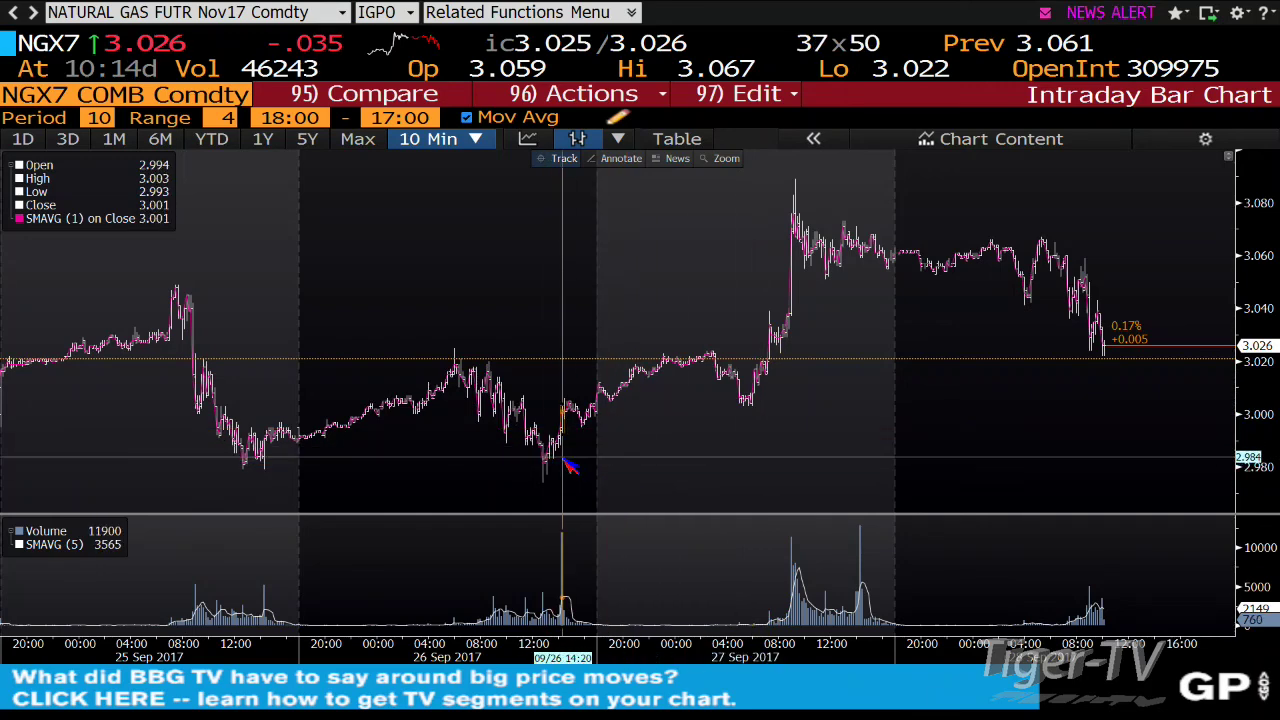
{"action": "left_click", "coordinate": [568, 465]}
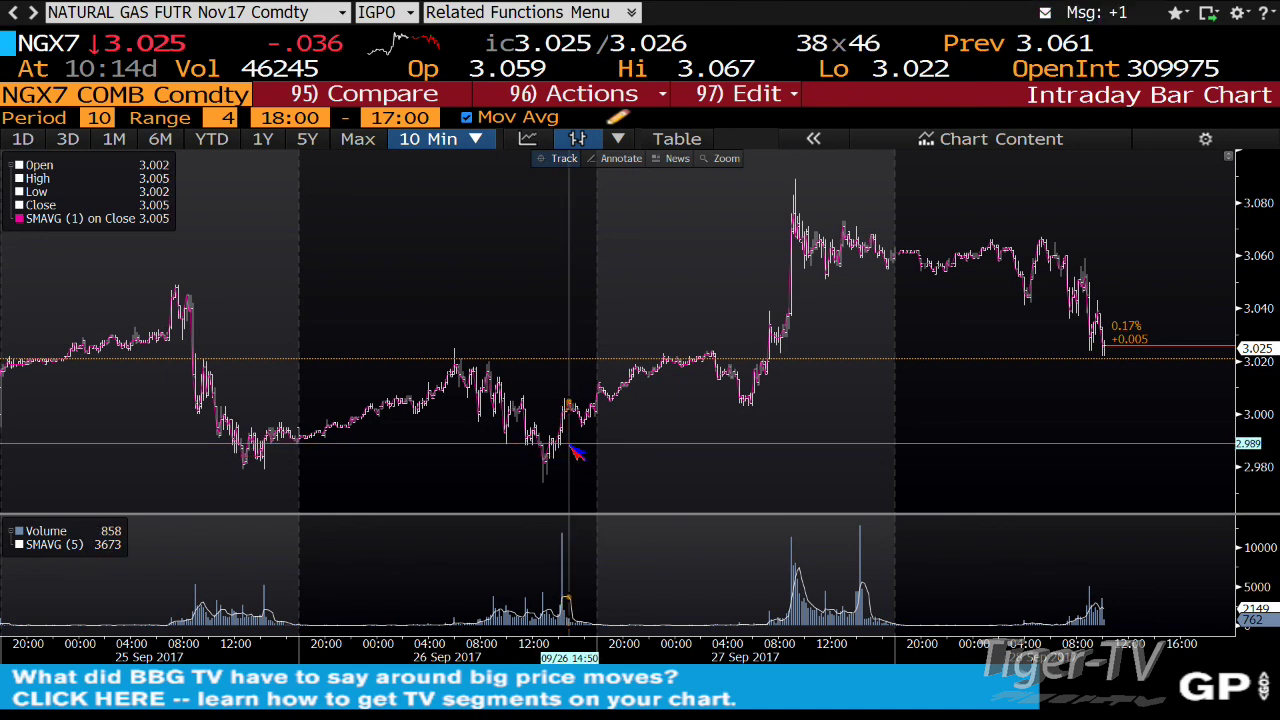
{"action": "left_click", "coordinate": [561, 435]}
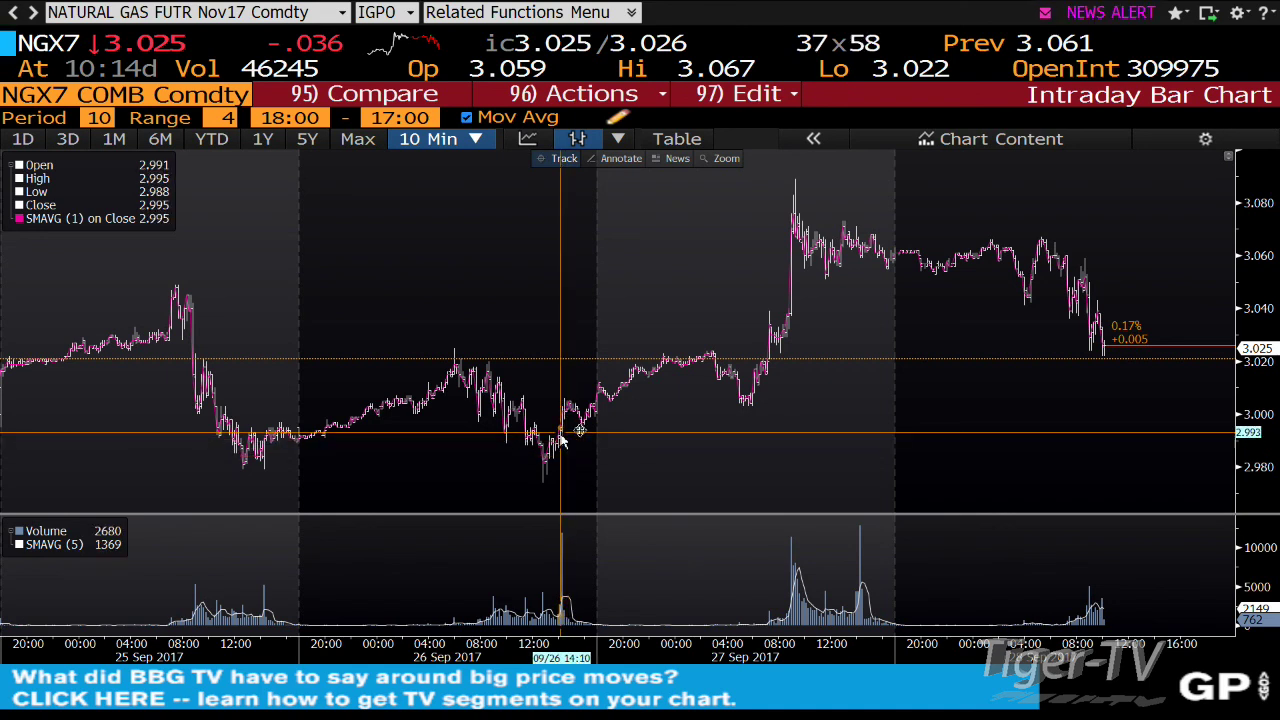
{"action": "left_click", "coordinate": [566, 440]}
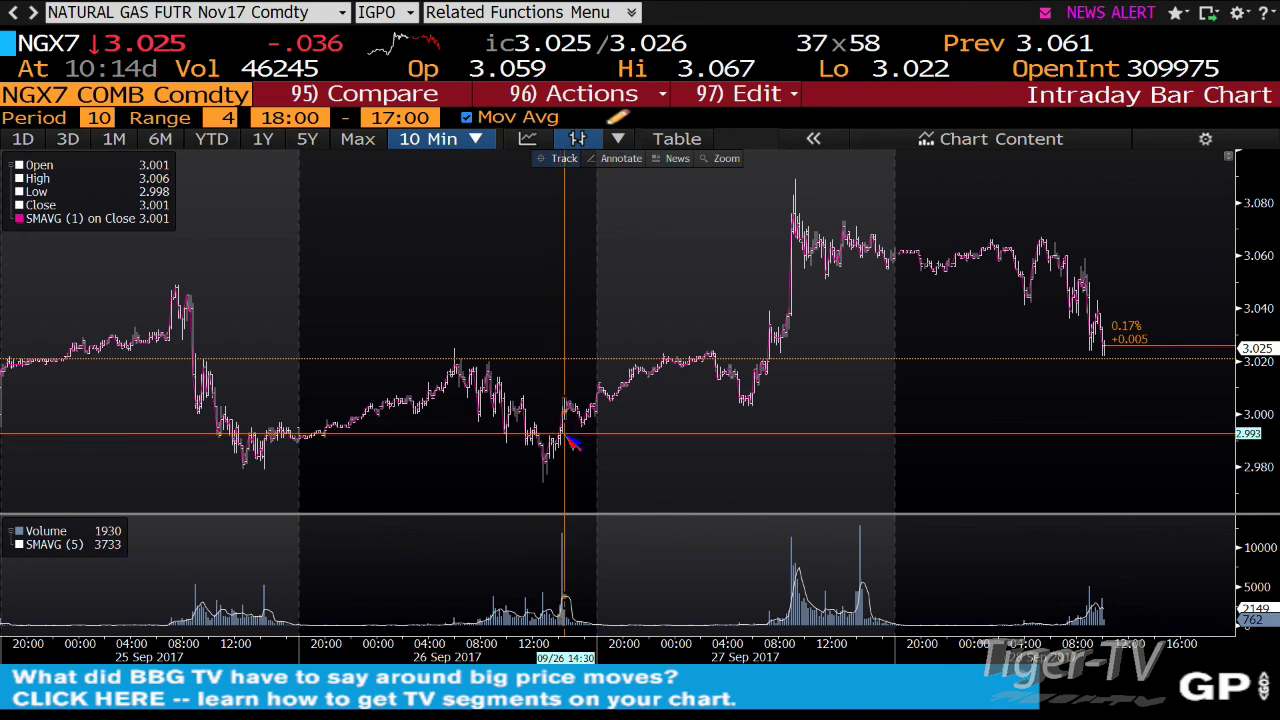